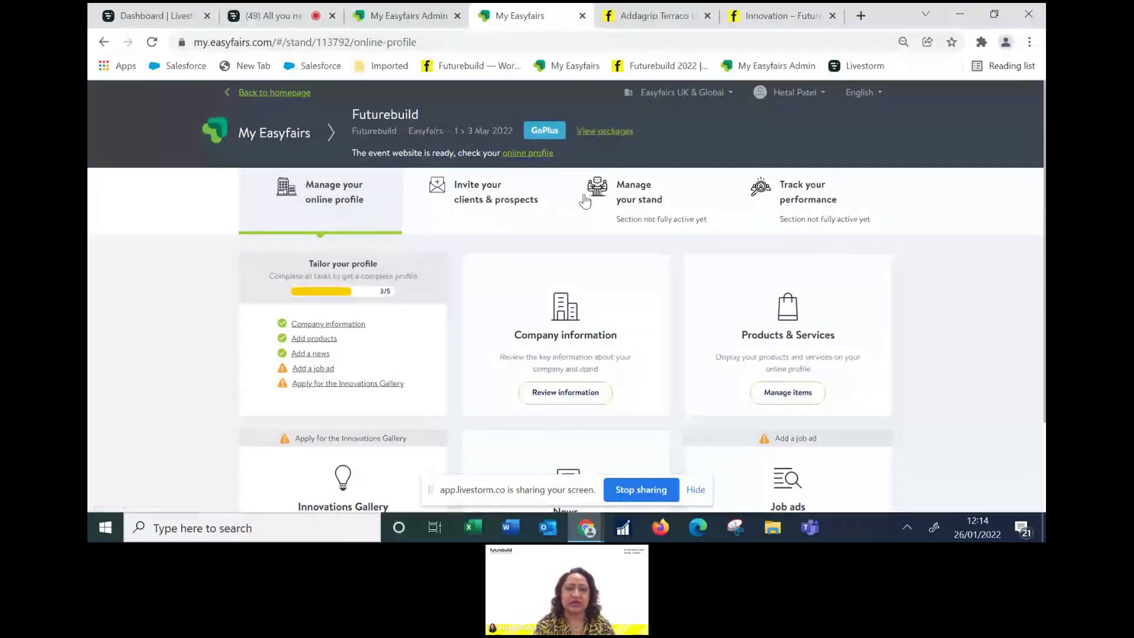
# - Review the Addagrip Terraco Ltd exhibitor page through to its contact form, and return to the Futurebuild stand's online profile
pyautogui.click(531, 155)
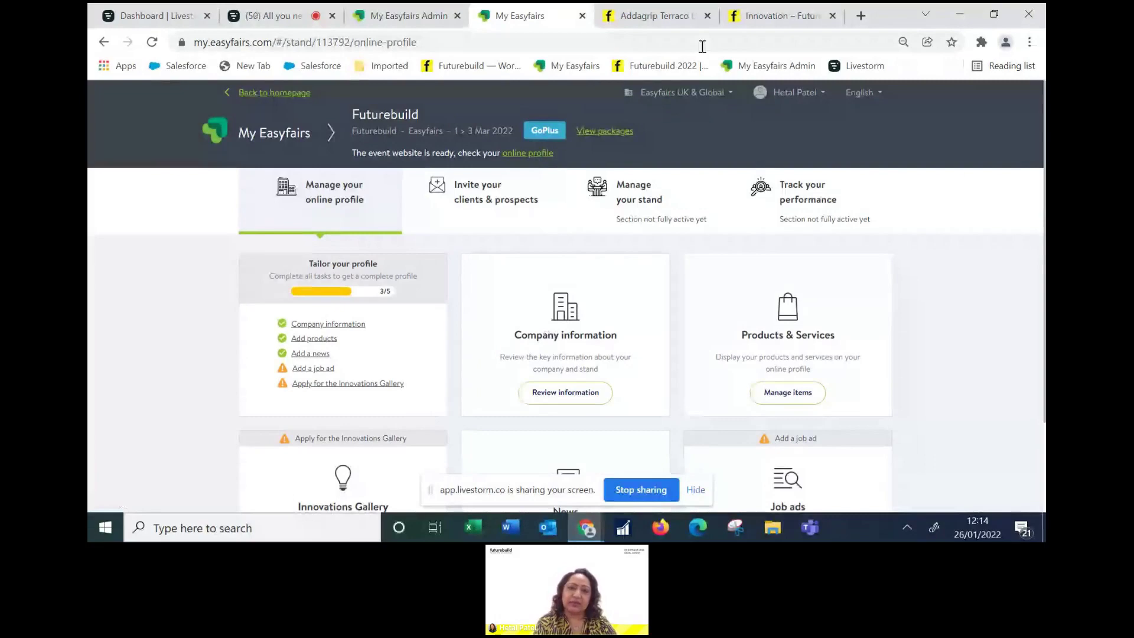
pyautogui.click(661, 16)
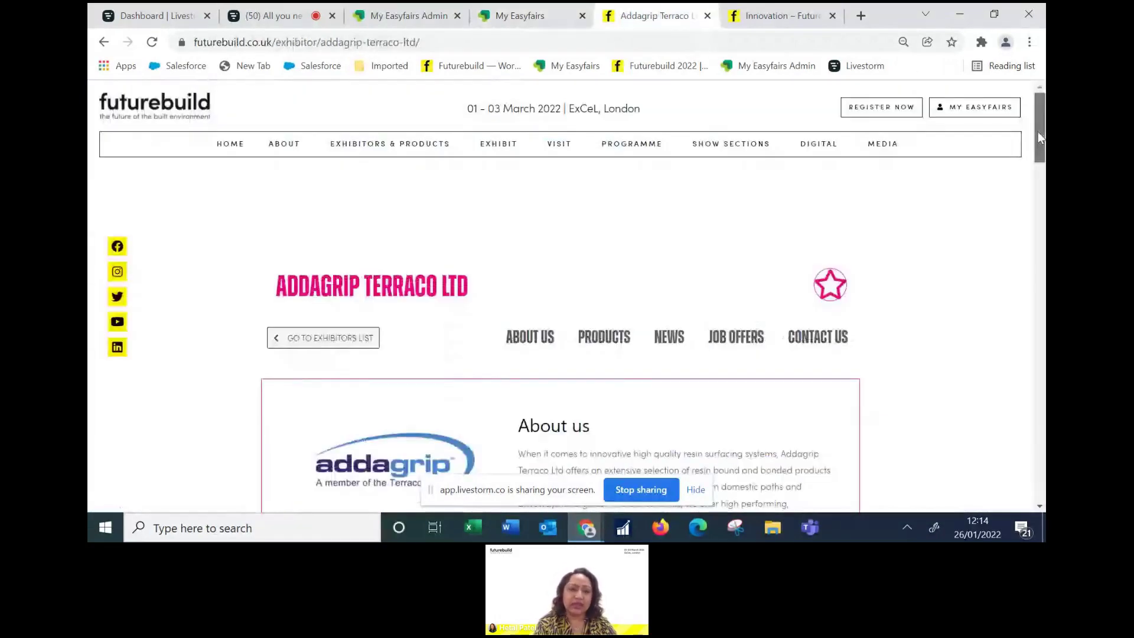
pyautogui.moveTo(1037, 134); pyautogui.dragTo(1029, 423)
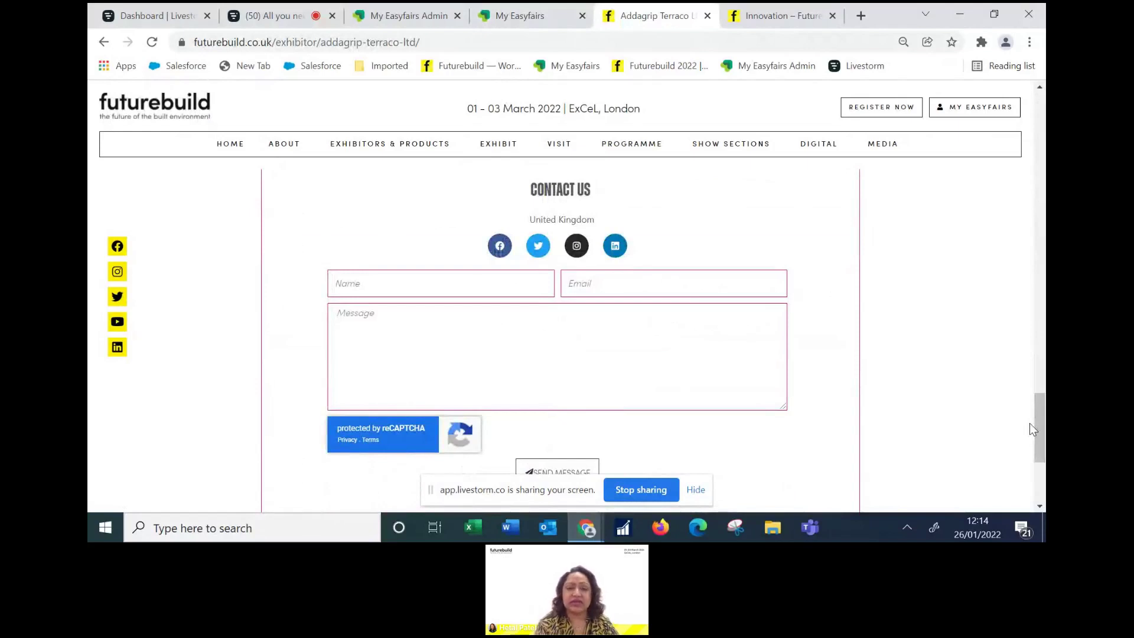
pyautogui.moveTo(1039, 427); pyautogui.dragTo(1042, 165)
pyautogui.click(517, 18)
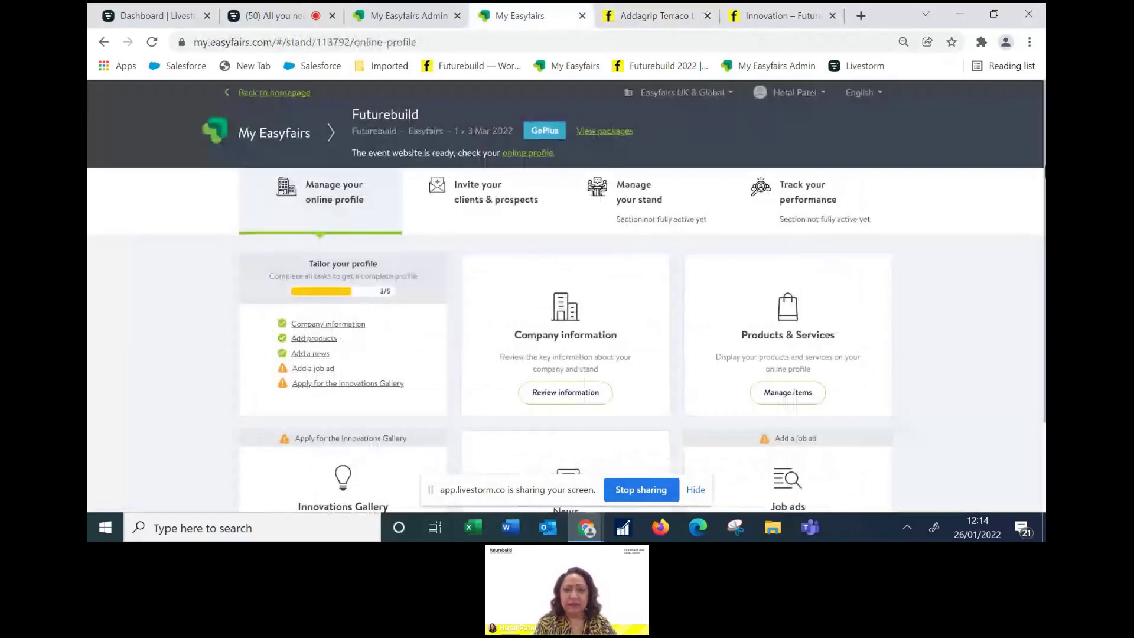
# - Open the stand's company information and review its basic information, focusing on the contact email field
pyautogui.click(564, 387)
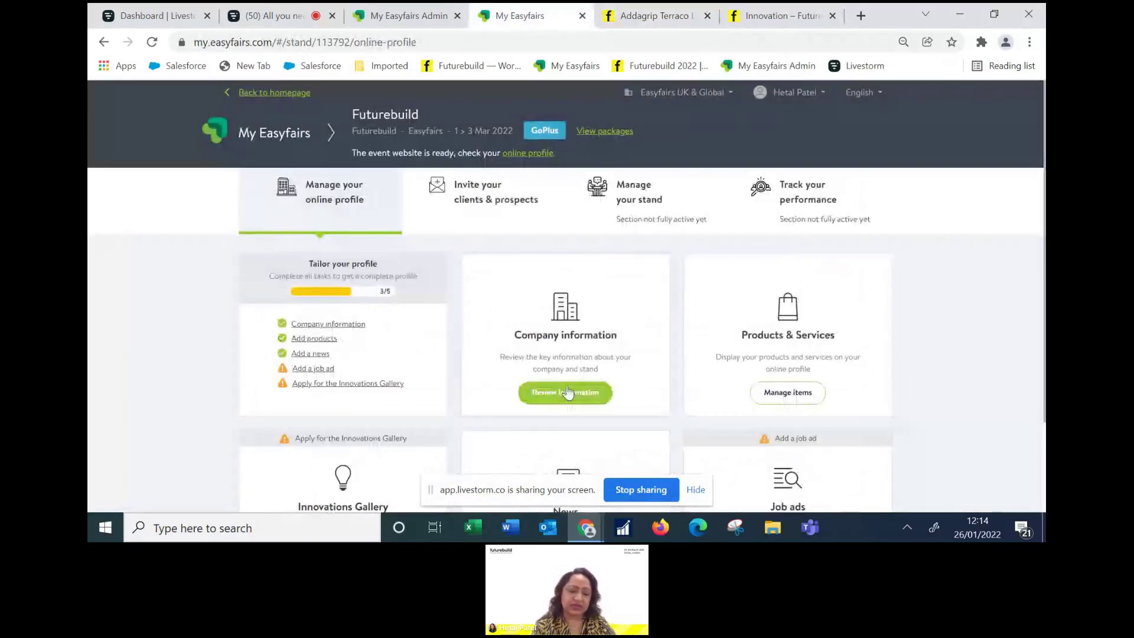
pyautogui.click(567, 392)
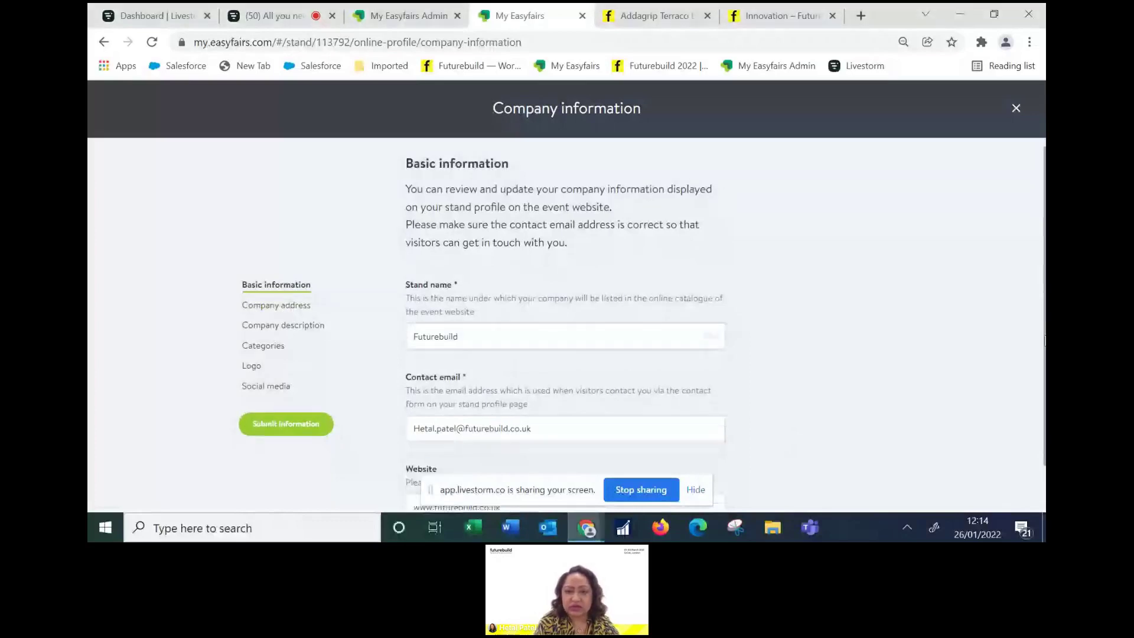
pyautogui.scroll(-1, 566, 325)
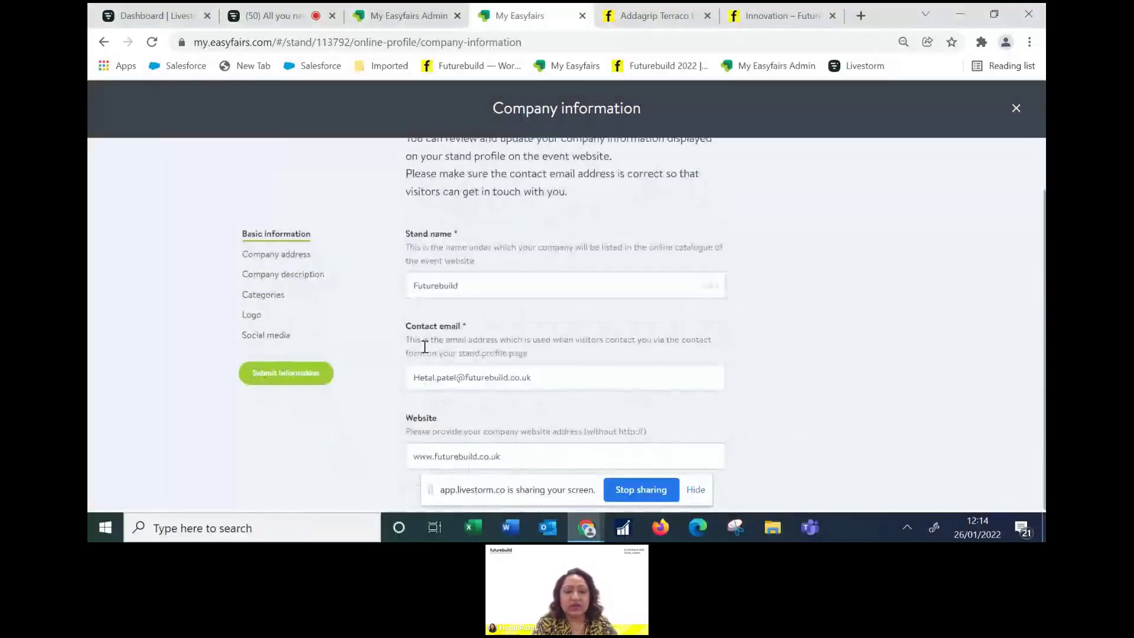
pyautogui.click(586, 381)
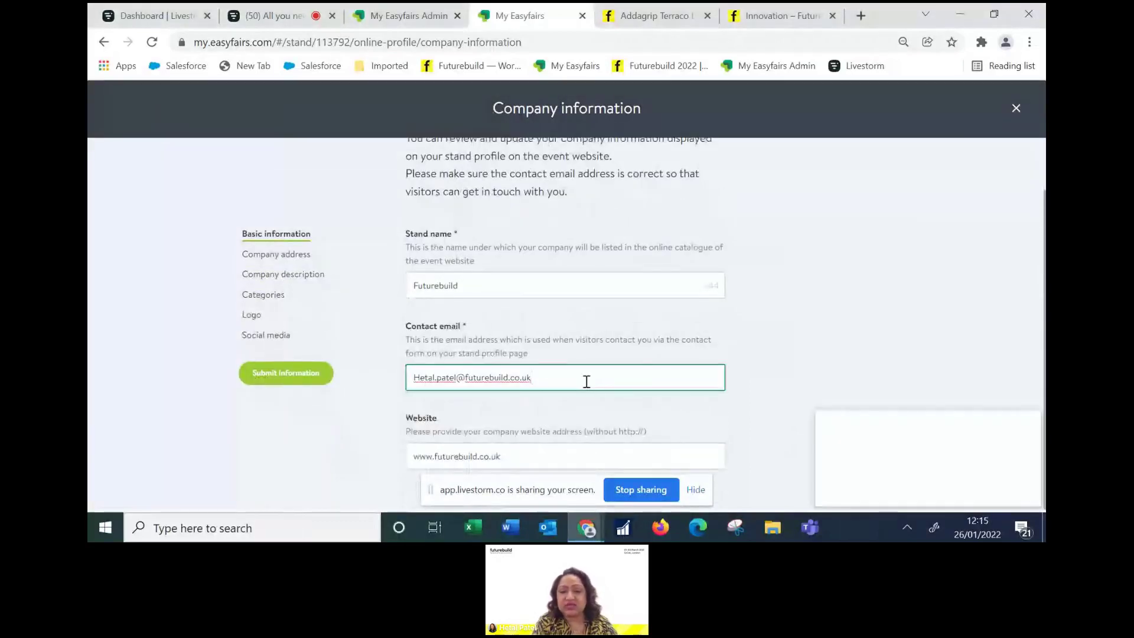
pyautogui.click(1022, 426)
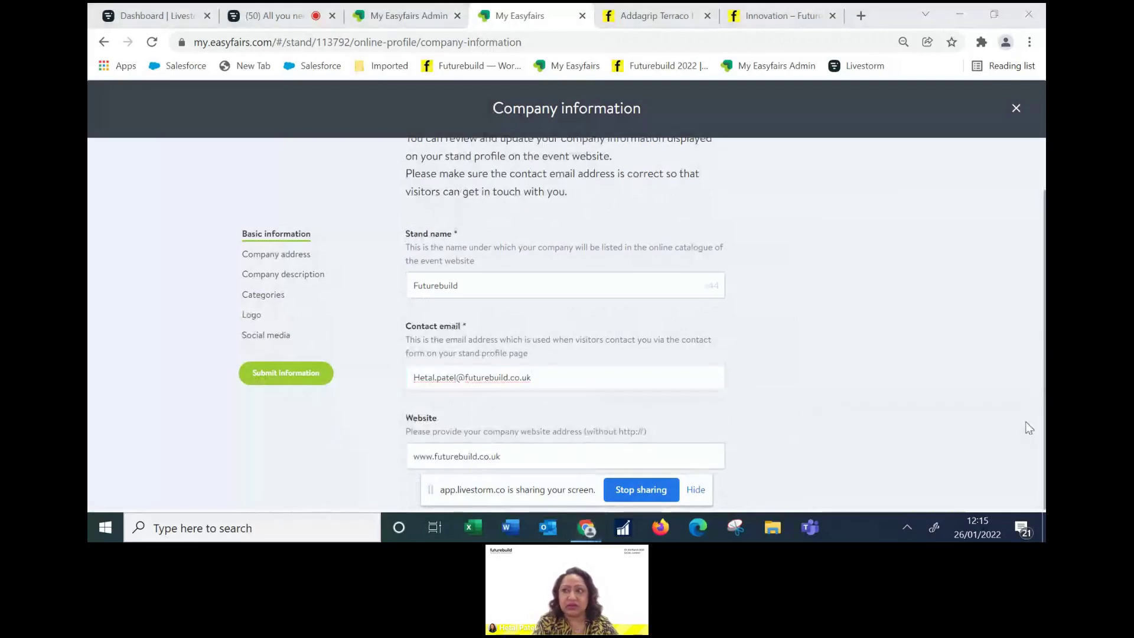
pyautogui.click(616, 375)
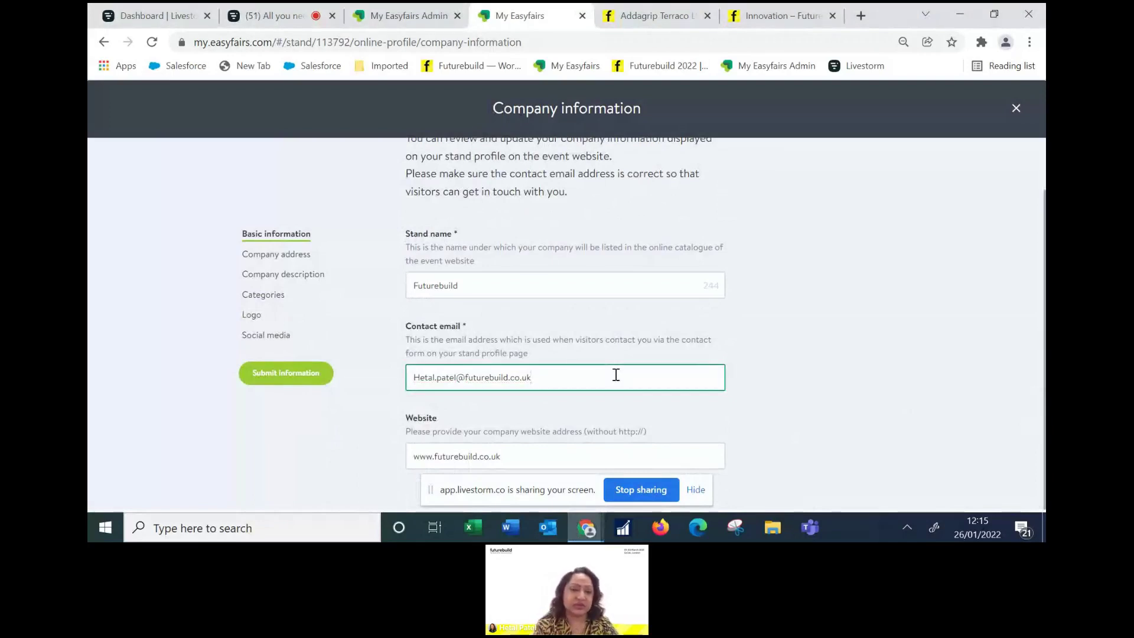
# - Review the company address and description sections, comparing the description with the About us text on Addagrip Terraco's exhibitor page
pyautogui.click(270, 256)
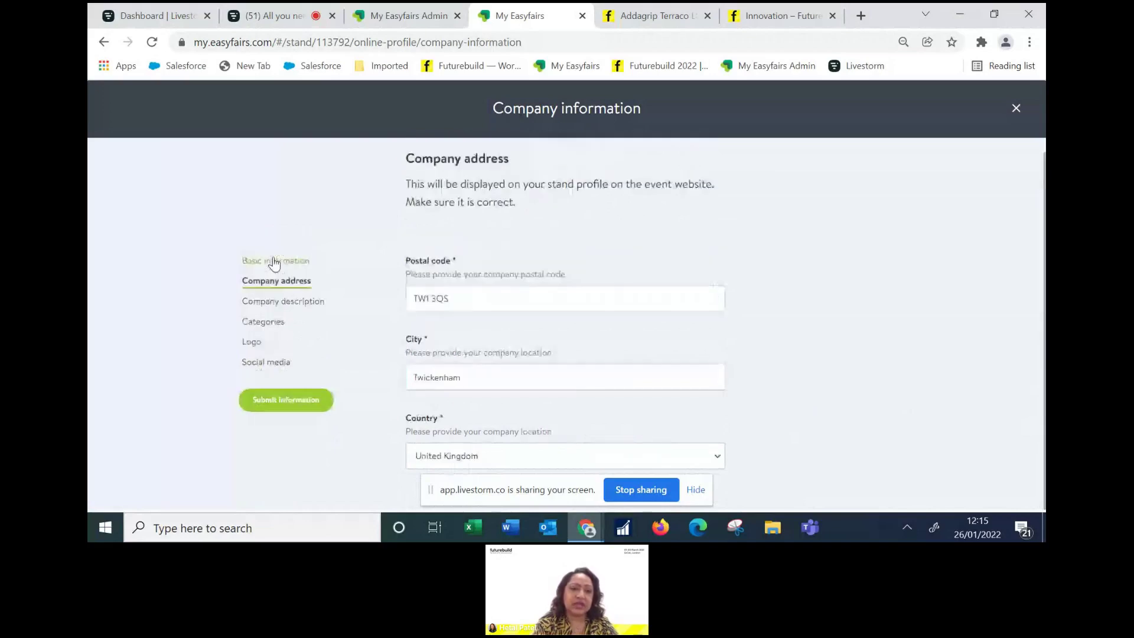
pyautogui.click(293, 303)
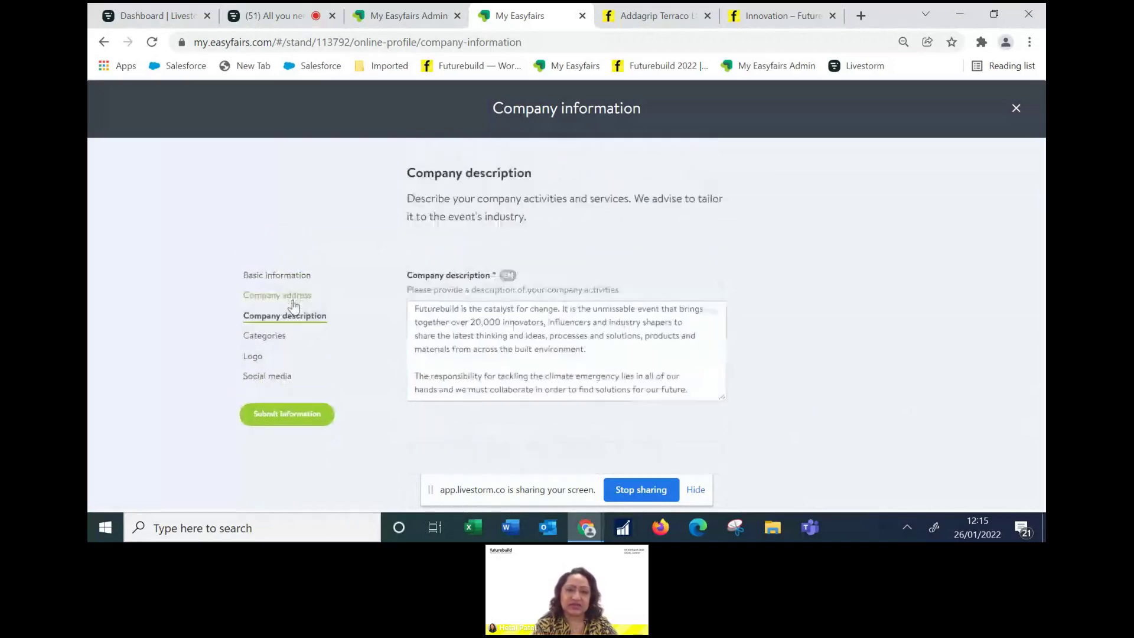
pyautogui.hotkey('ctrl', 'Tab')
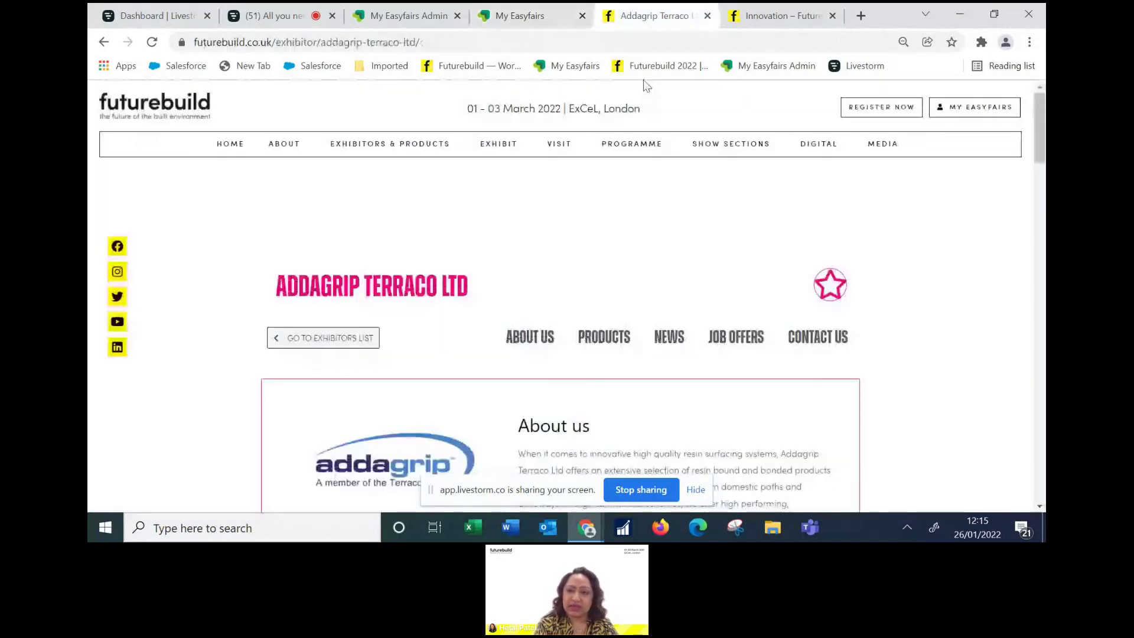
pyautogui.moveTo(1041, 149); pyautogui.dragTo(1041, 199)
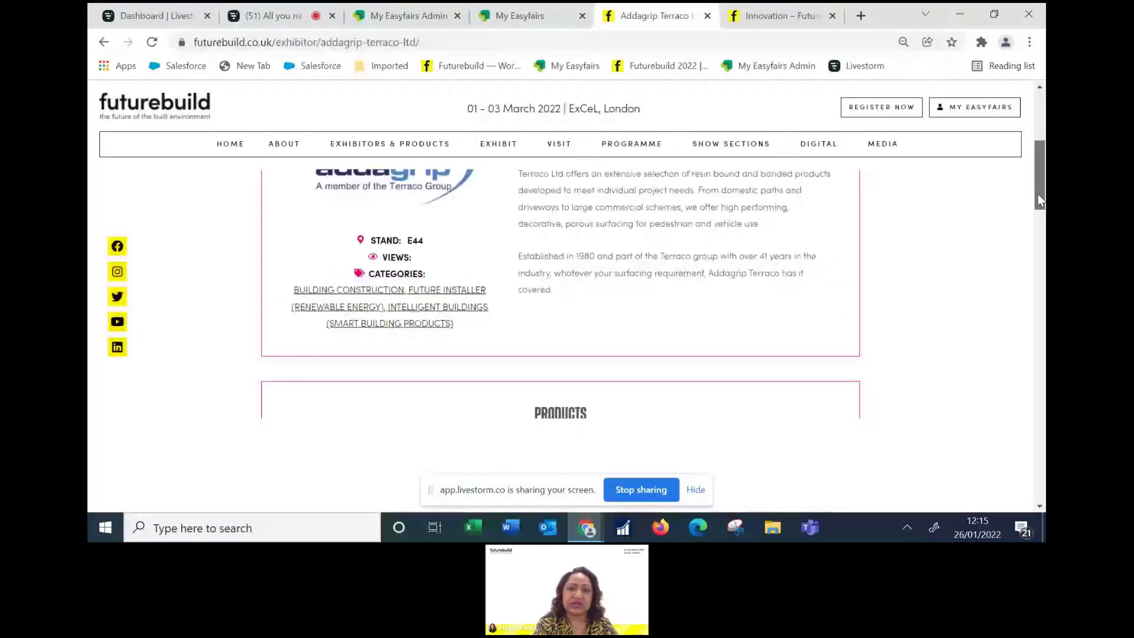
pyautogui.hotkey('ctrl', 'shift', 'Tab')
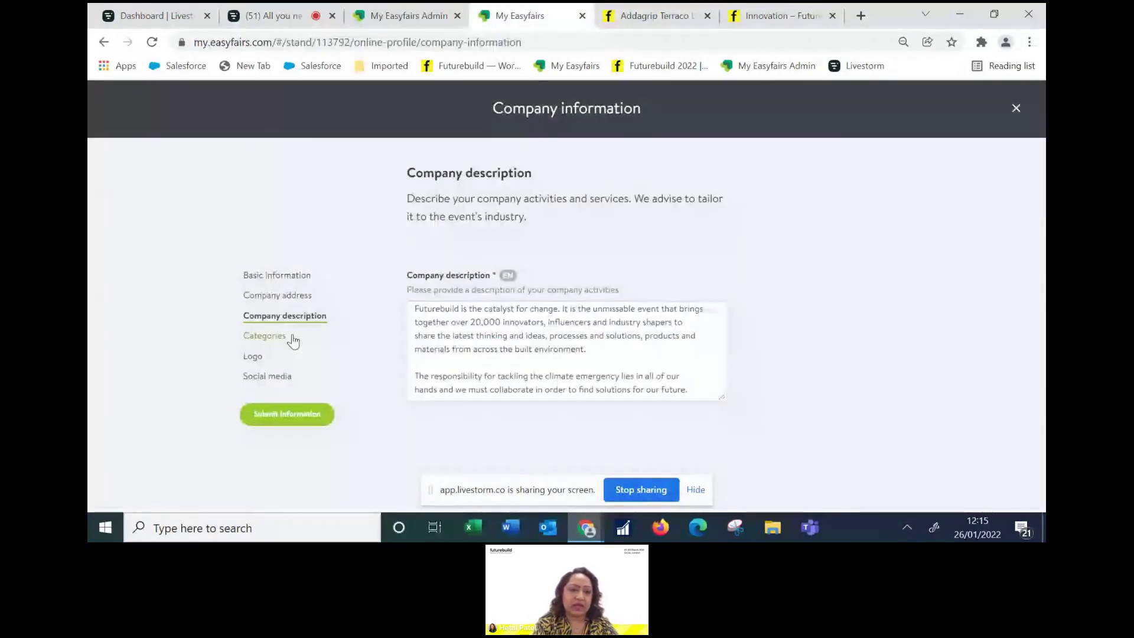
# - Check the company's categories, logo and social media sections, and close the company information without submitting
pyautogui.click(272, 336)
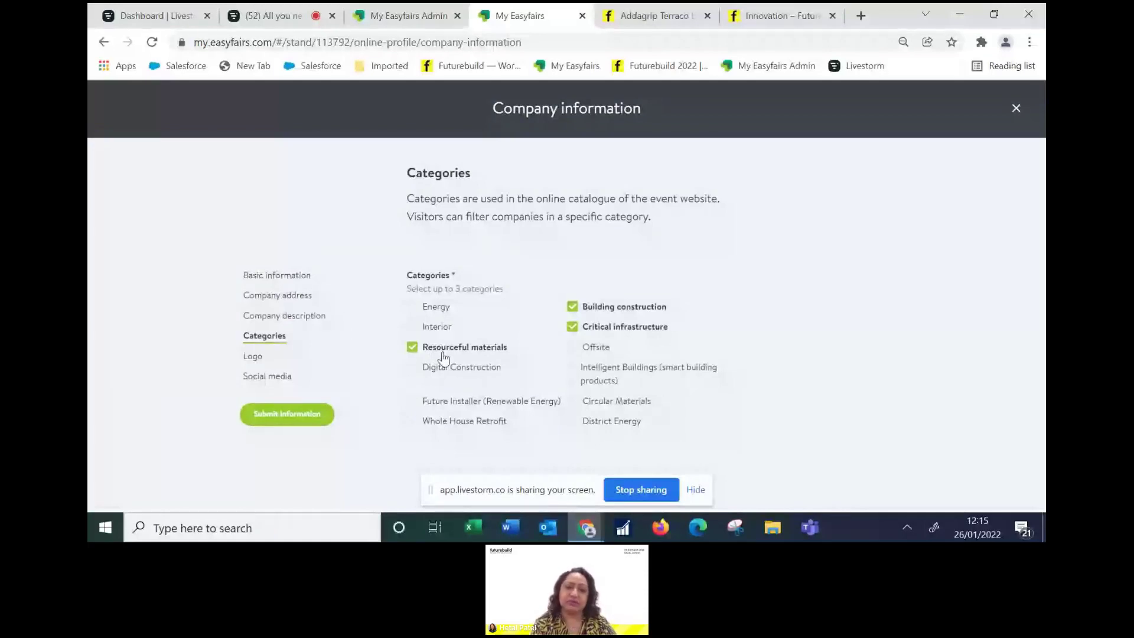
pyautogui.click(253, 357)
pyautogui.click(267, 378)
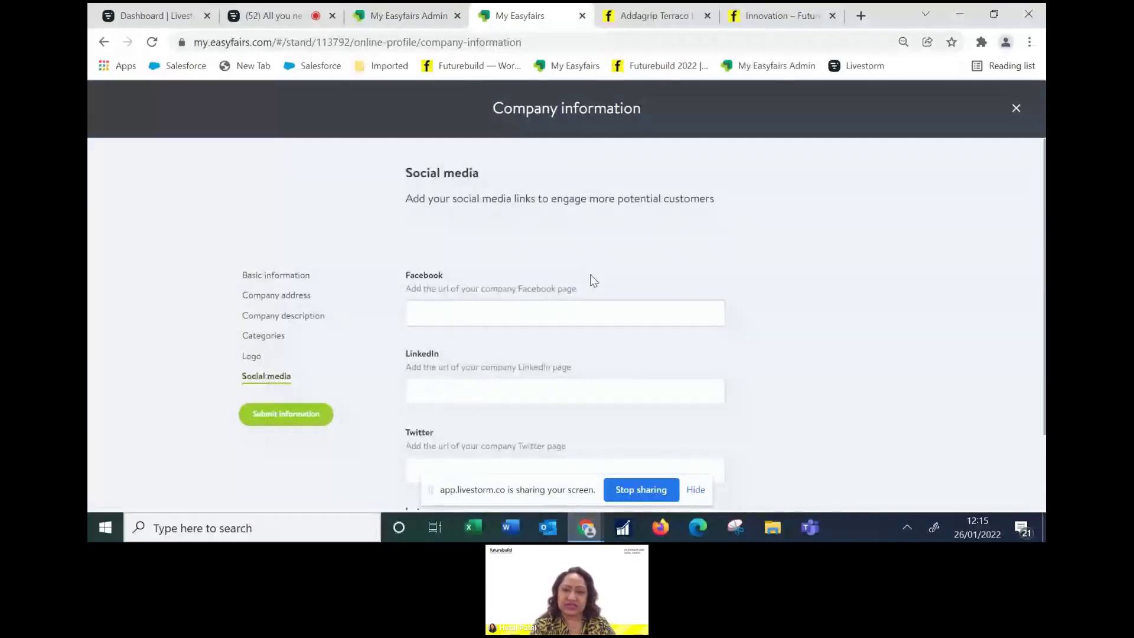
pyautogui.click(1019, 110)
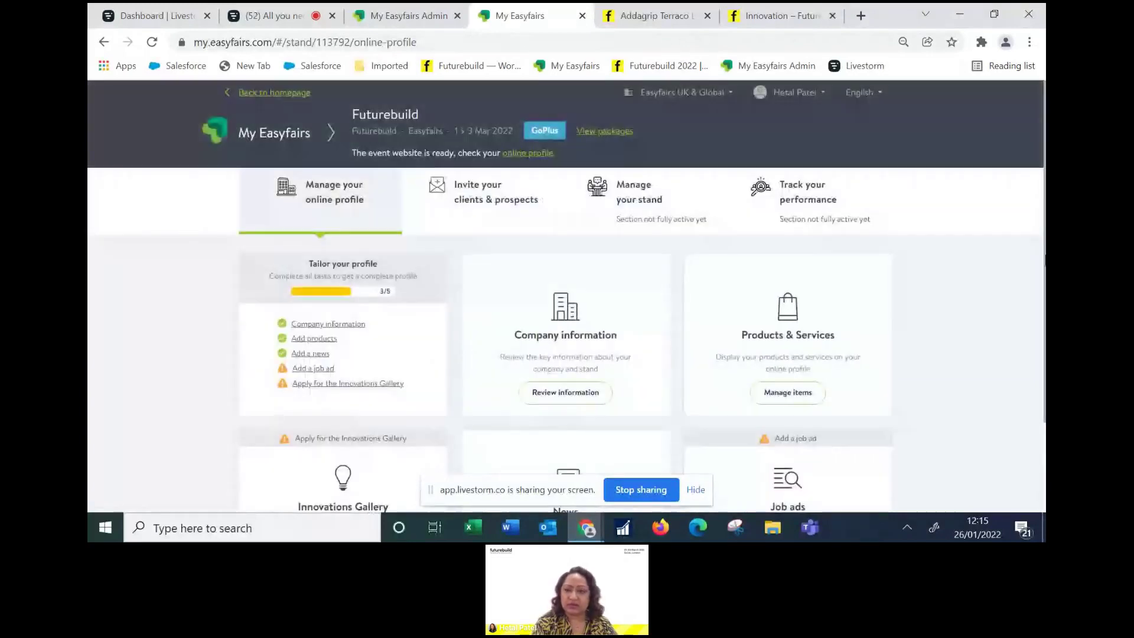
# - Inspect the stand's products and services and the blank form for a new product, and close it without submitting
pyautogui.moveTo(1043, 244); pyautogui.dragTo(1043, 299)
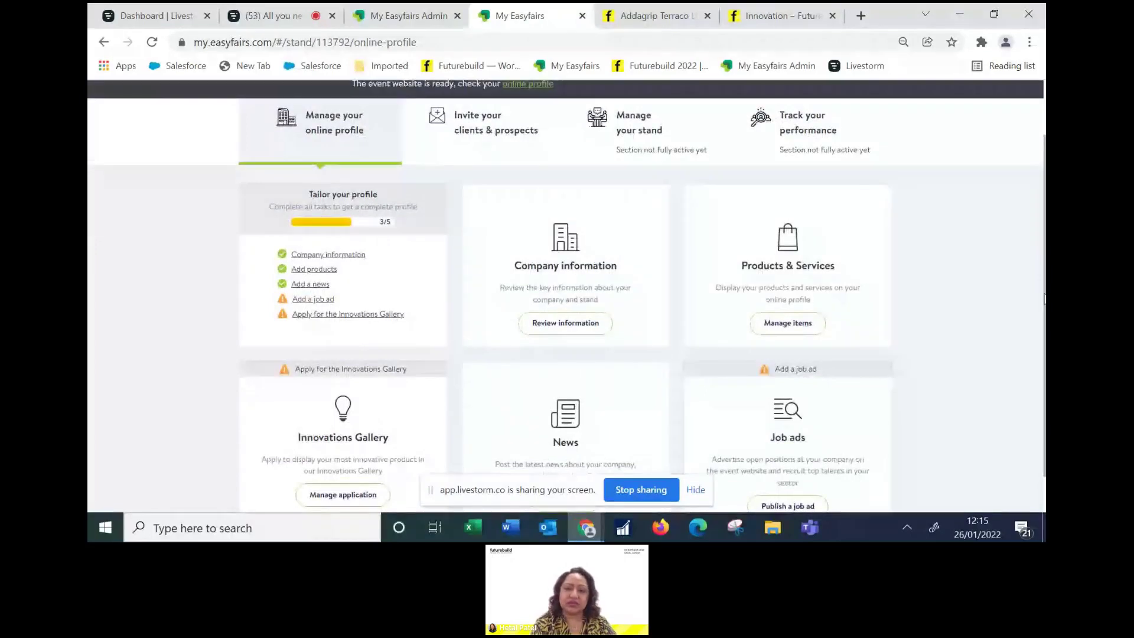
pyautogui.click(806, 324)
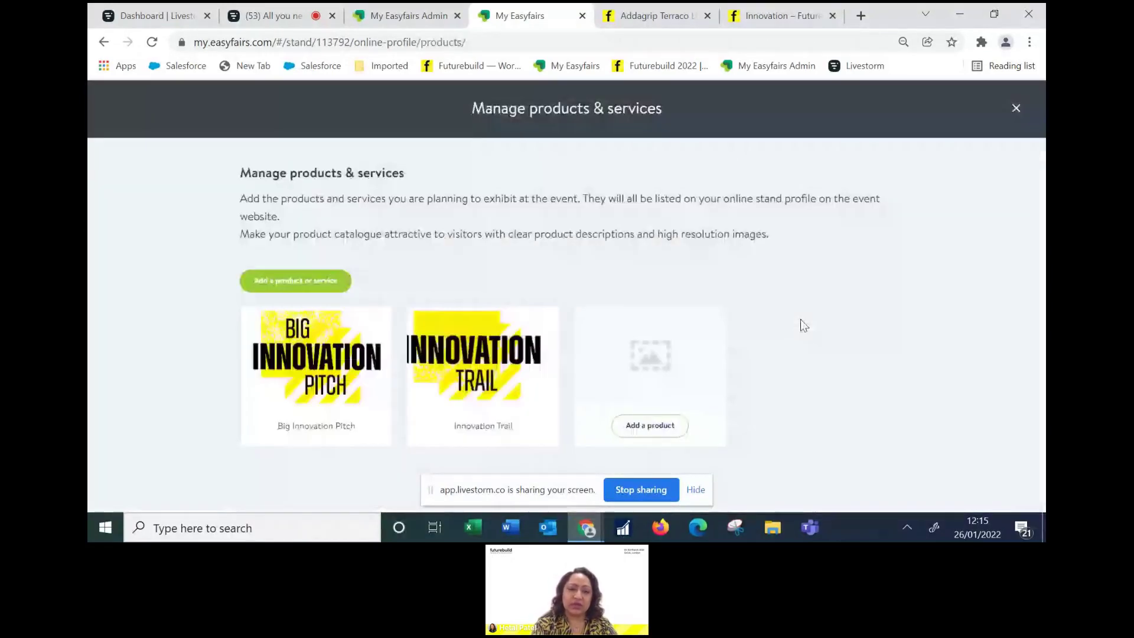
pyautogui.moveTo(292, 367)
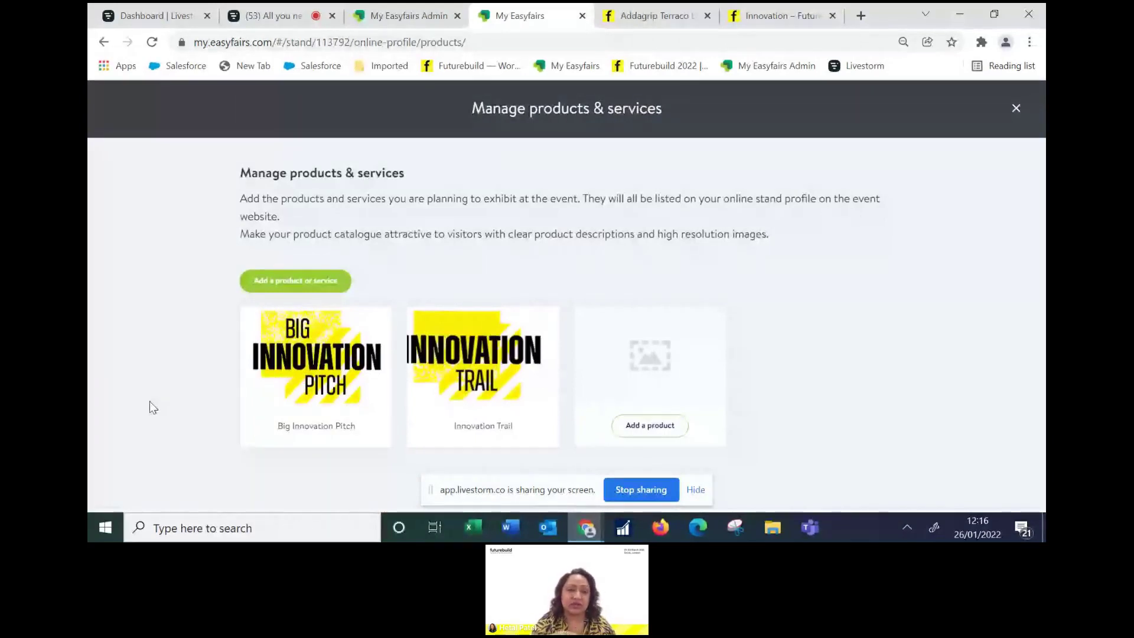
pyautogui.click(677, 426)
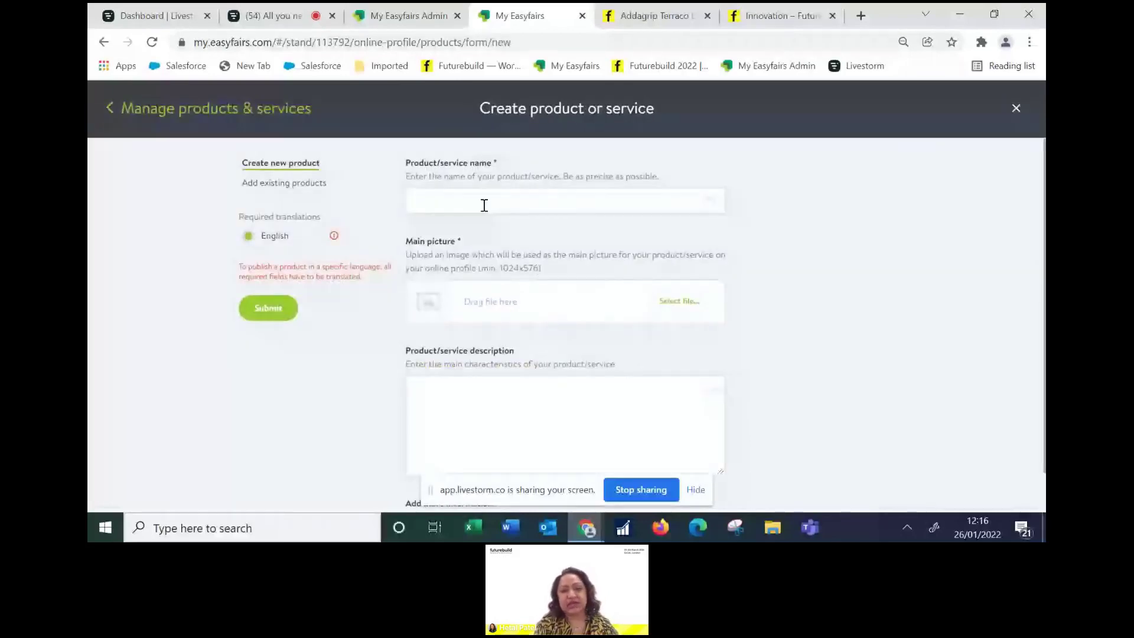
pyautogui.click(696, 413)
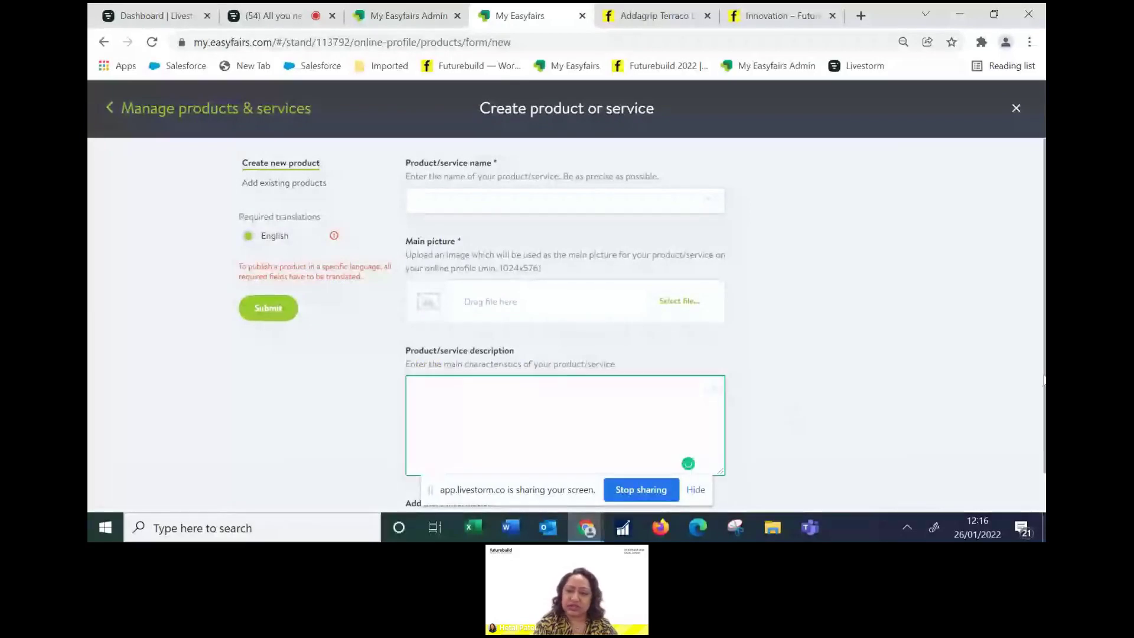
pyautogui.scroll(-1, 697, 413)
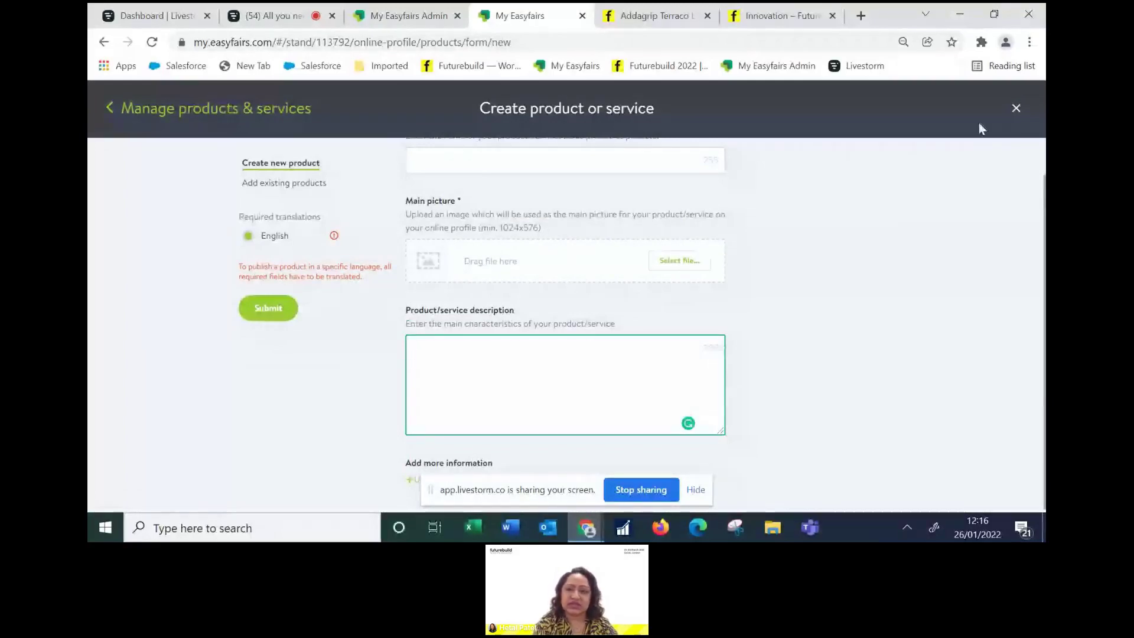
pyautogui.click(1016, 110)
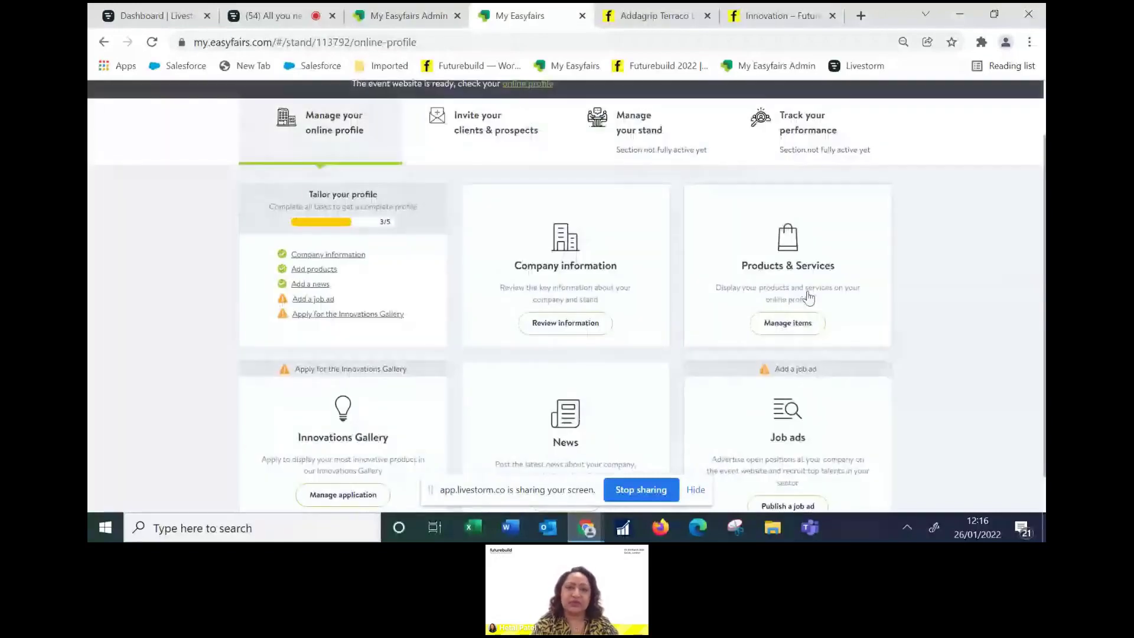
# - Examine how the products are listed on Addagrip Terraco's exhibitor page, and return to the stand's online profile
pyautogui.click(654, 18)
pyautogui.scroll(2, 559, 331)
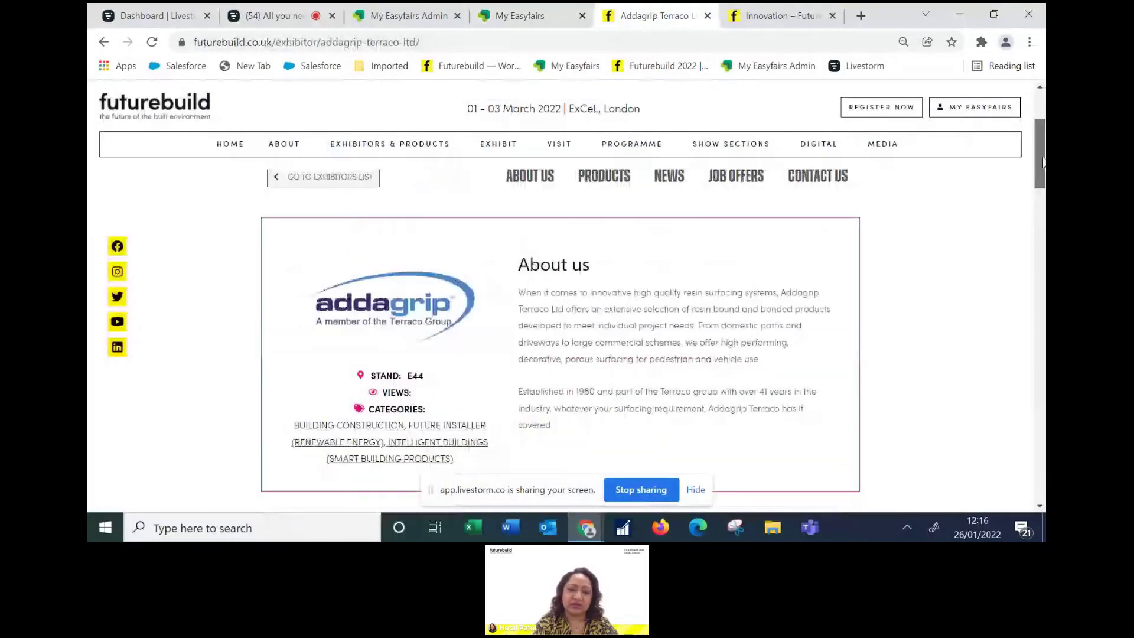
pyautogui.scroll(-5, 560, 331)
pyautogui.moveTo(1043, 219); pyautogui.dragTo(1042, 235)
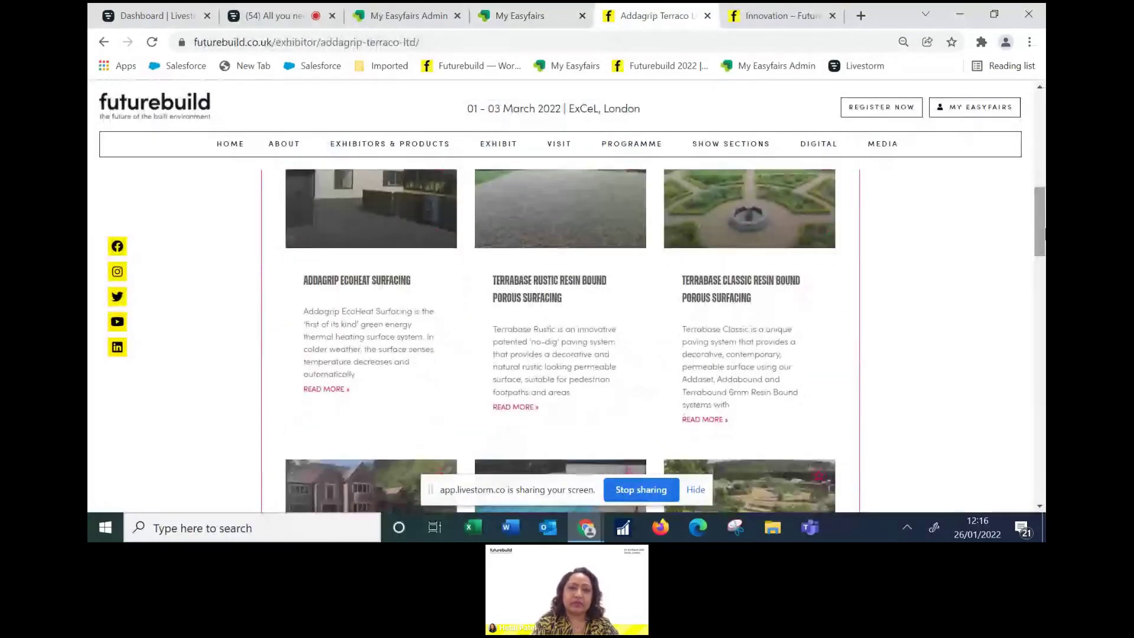
pyautogui.click(510, 18)
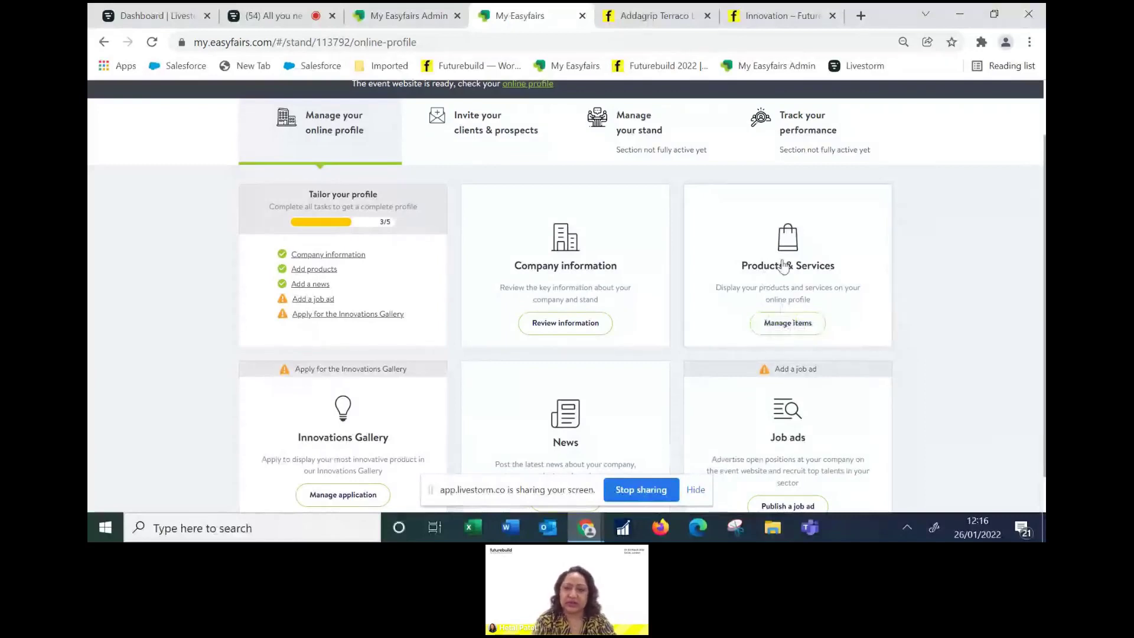
# - Find the Innovations Gallery section of the online profile, view the public Innovation Gallery page, and return to the profile
pyautogui.moveTo(1043, 285); pyautogui.dragTo(1043, 369)
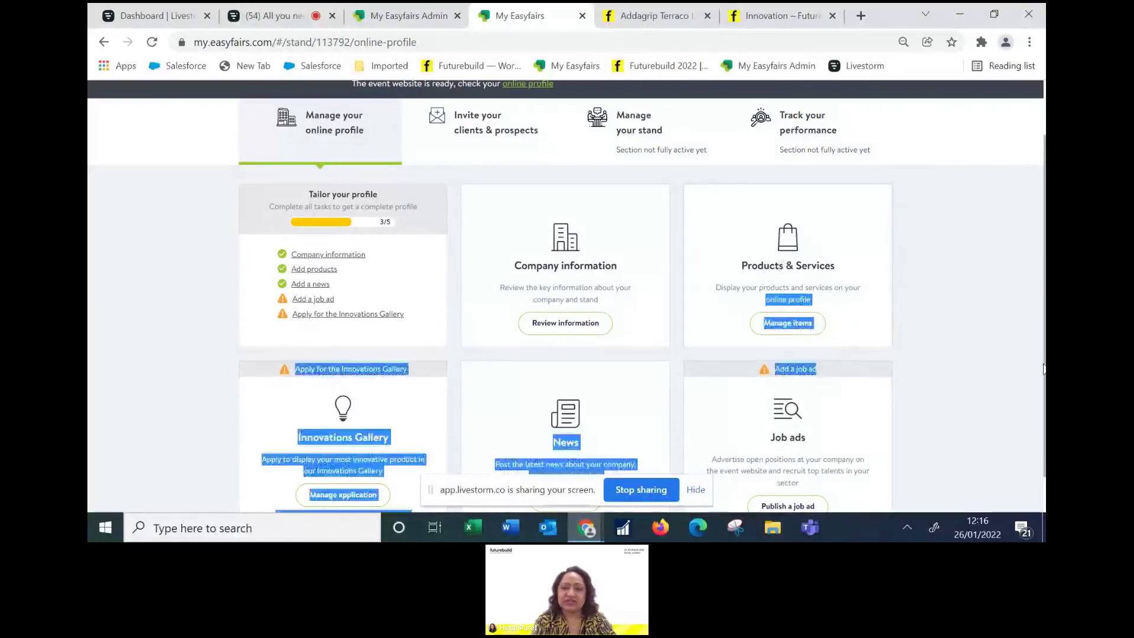
pyautogui.click(1010, 361)
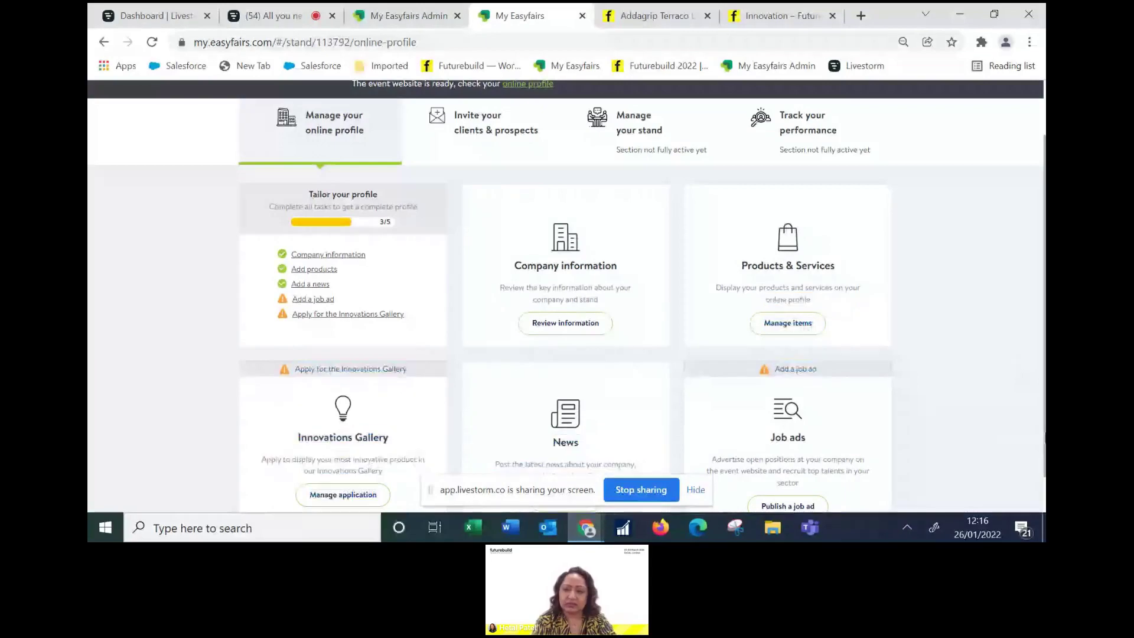
pyautogui.scroll(-1, 1043, 466)
pyautogui.scroll(-1, 320, 415)
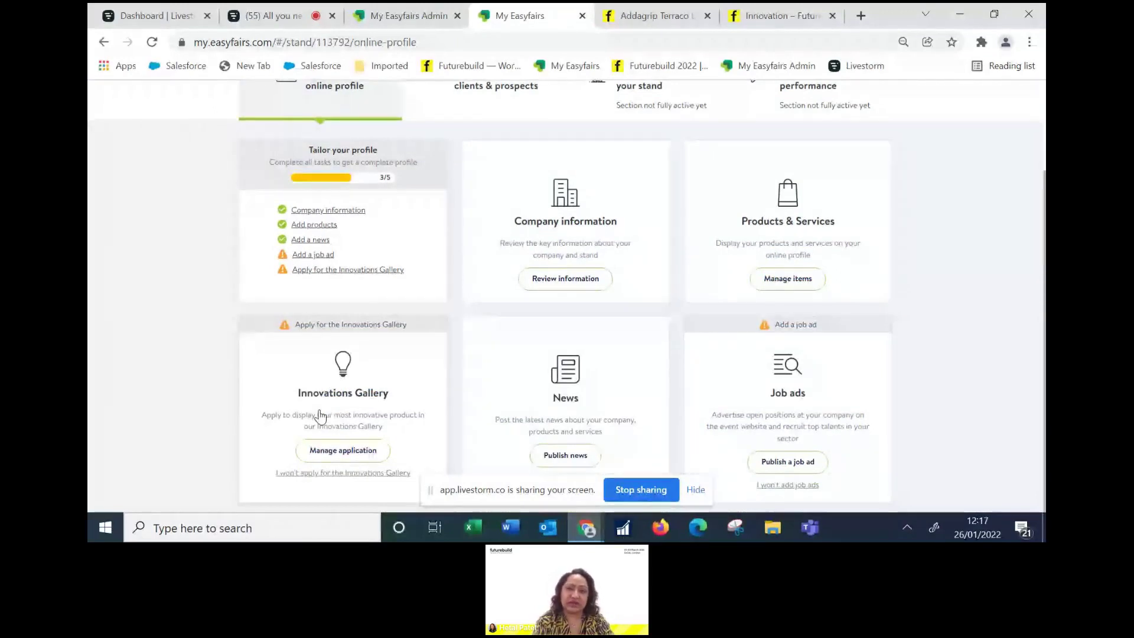
pyautogui.click(775, 14)
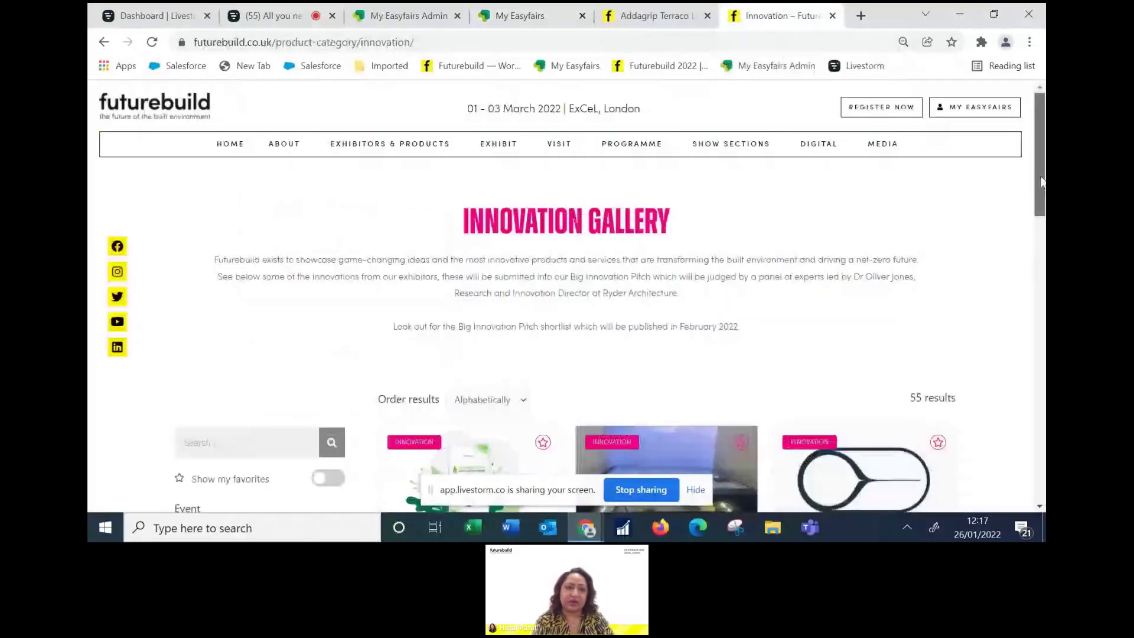
pyautogui.moveTo(1041, 182)
pyautogui.mouseDown()
pyautogui.moveTo(1035, 455)
pyautogui.moveTo(1035, 199)
pyautogui.mouseUp()
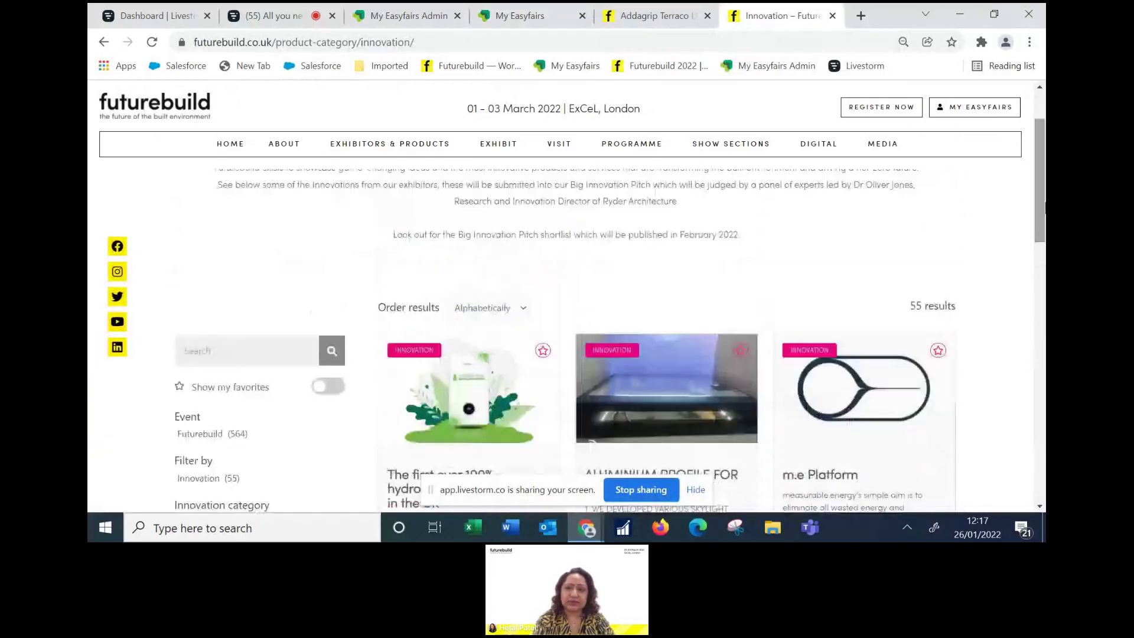
pyautogui.click(390, 17)
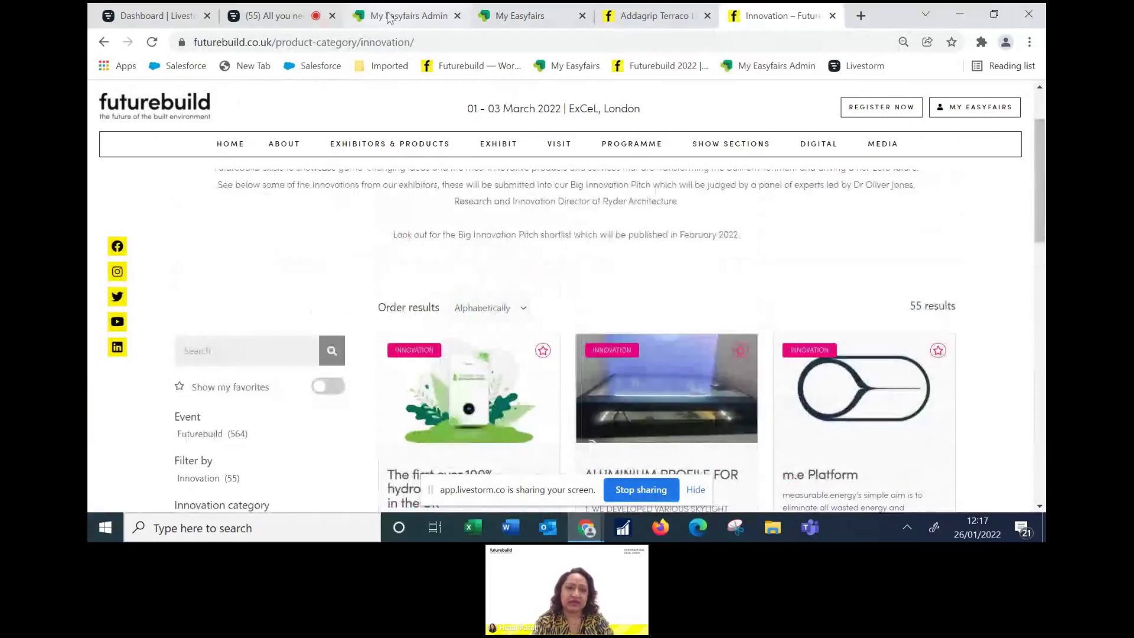
pyautogui.click(564, 12)
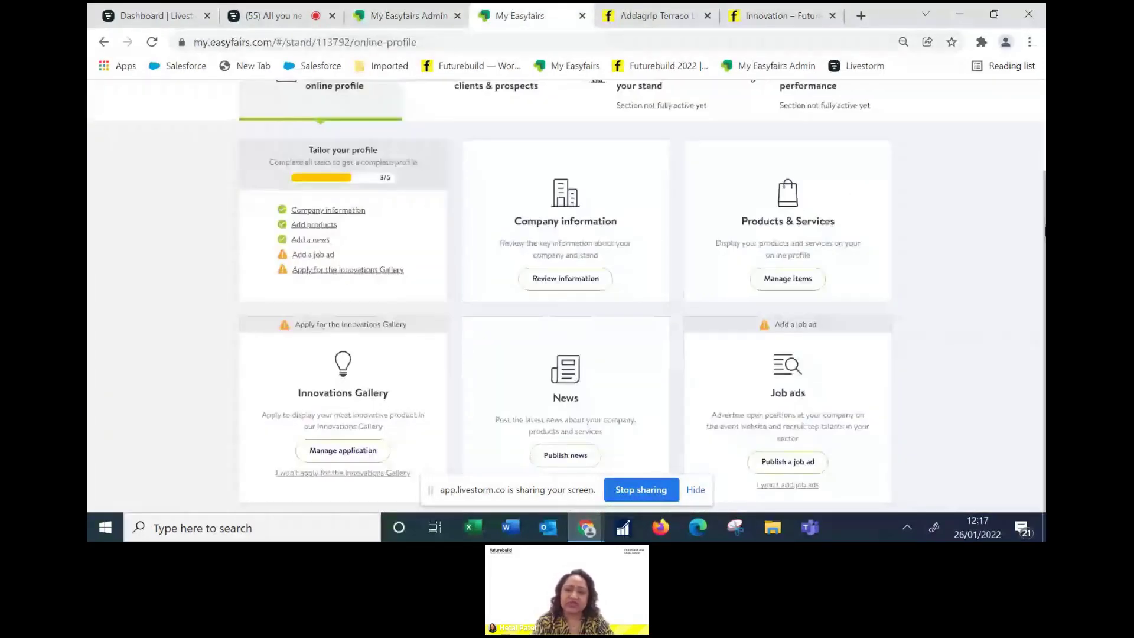
# - Find the News section on Addagrip Terraco's exhibitor page, and return to the stand's online profile
pyautogui.moveTo(766, 256); pyautogui.dragTo(810, 255)
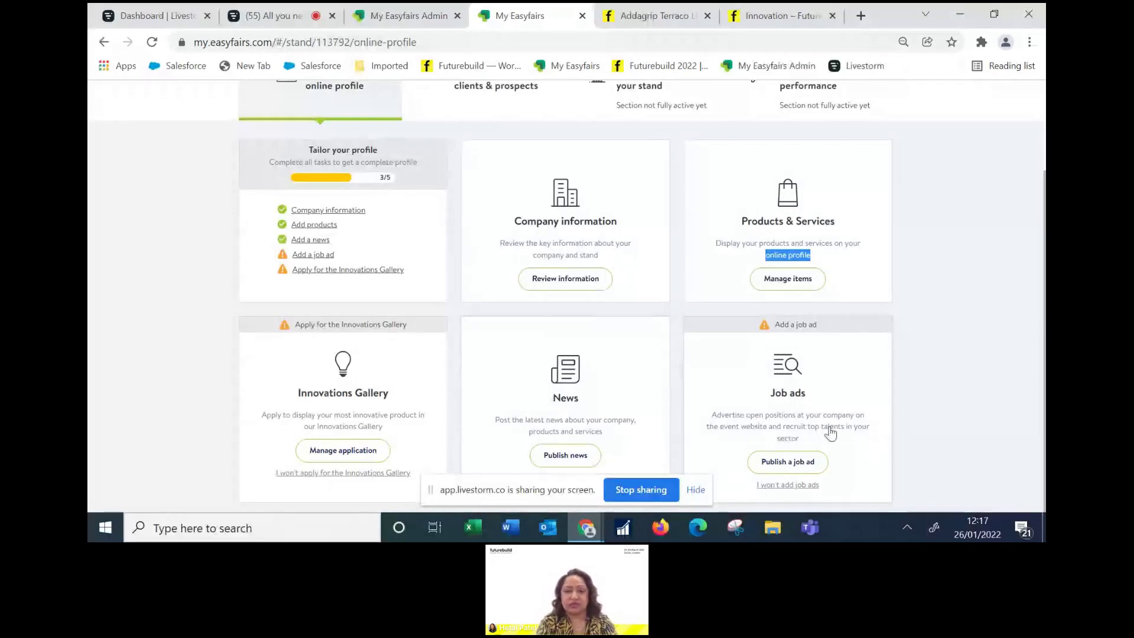
pyautogui.click(657, 15)
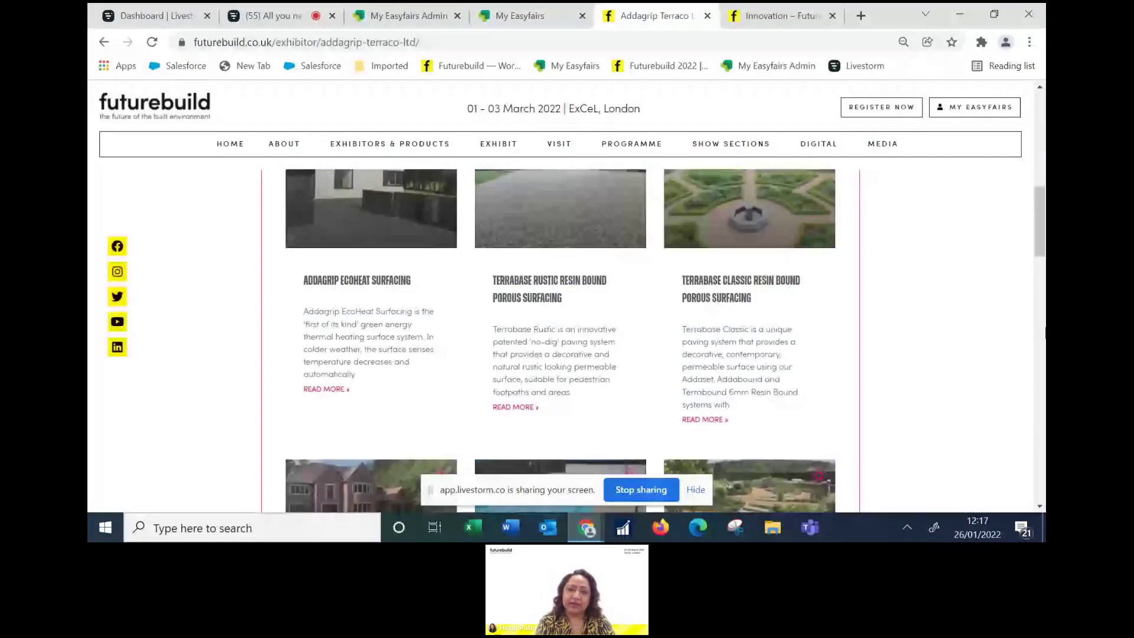
pyautogui.scroll(4, 1043, 186)
pyautogui.scroll(5, 1043, 186)
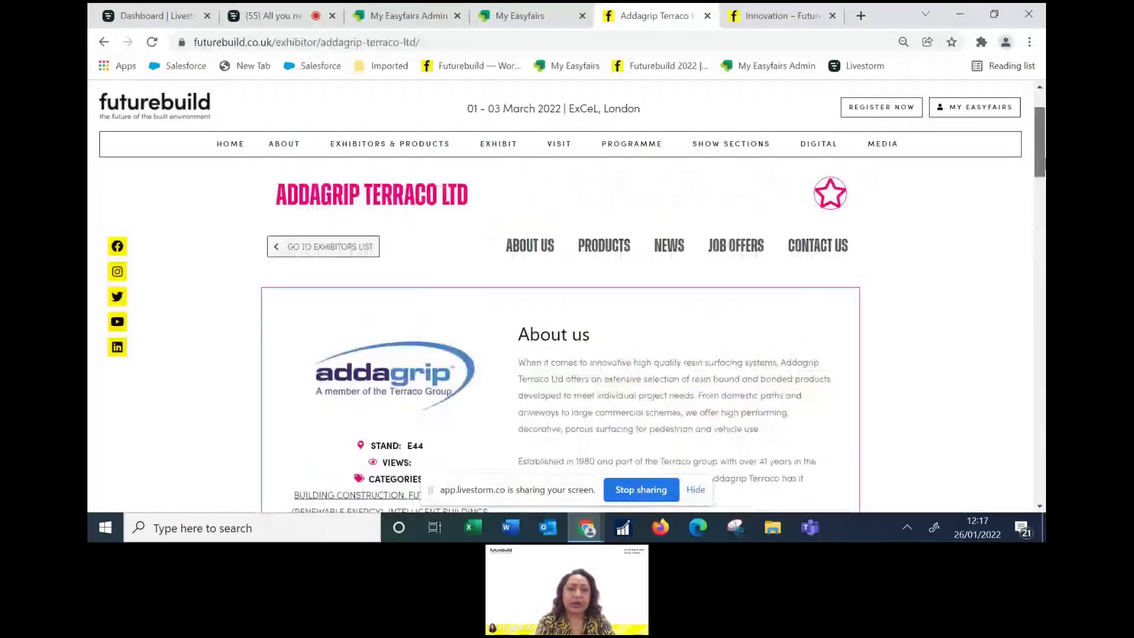
pyautogui.scroll(-10, 1043, 171)
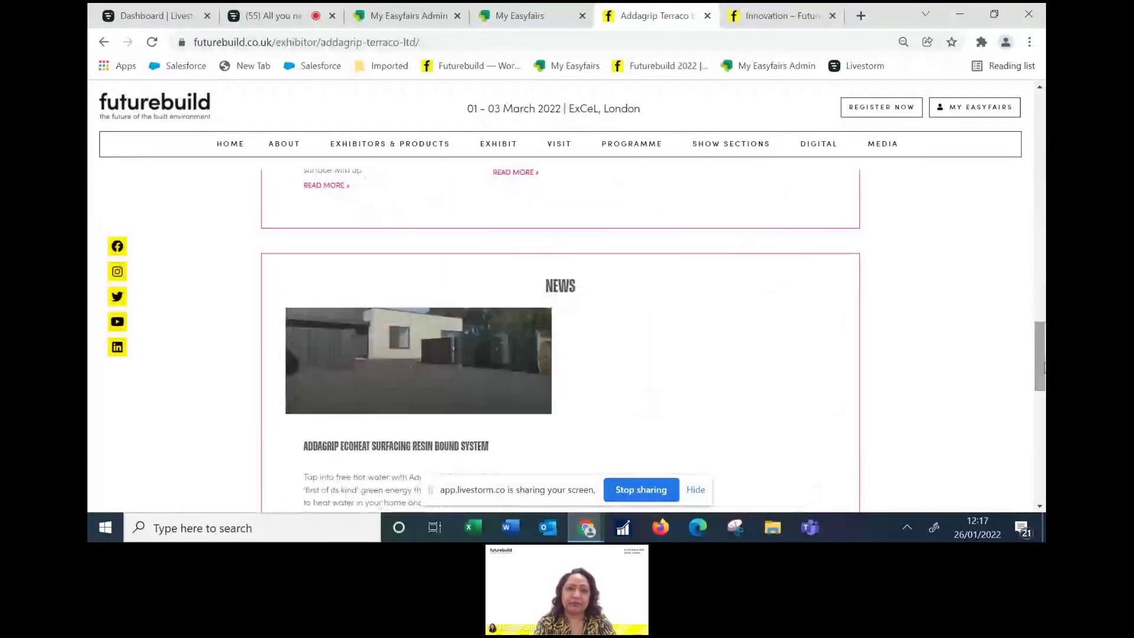
pyautogui.click(517, 16)
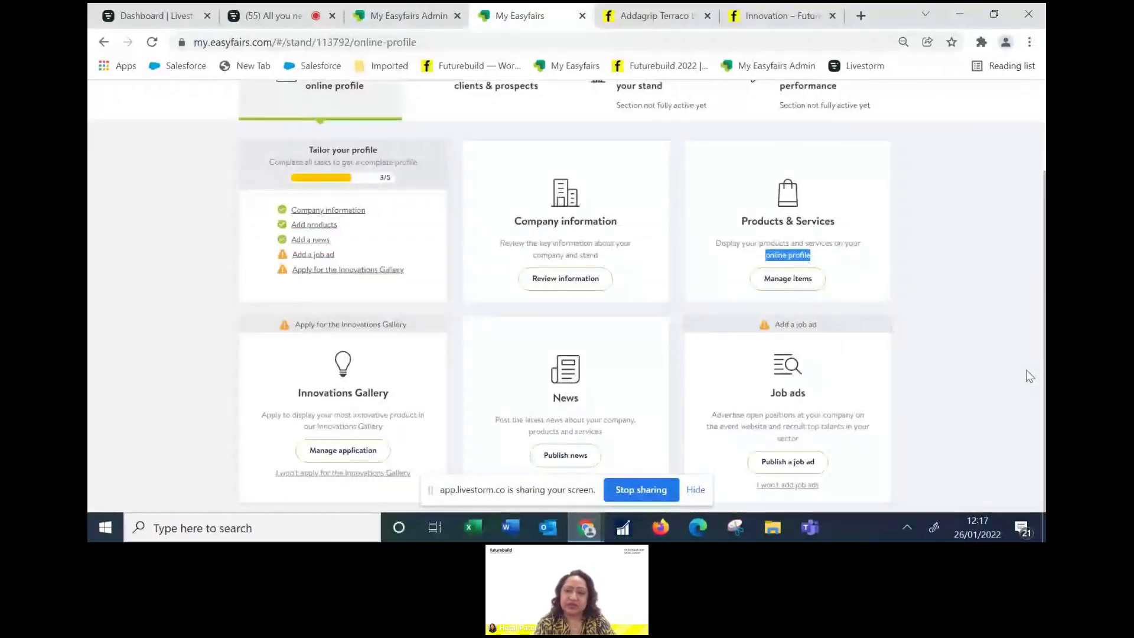
# - Examine the options for inviting clients and prospects, view the stand's personalised invitation link, and close it
pyautogui.scroll(2, 1026, 369)
pyautogui.scroll(1, 495, 184)
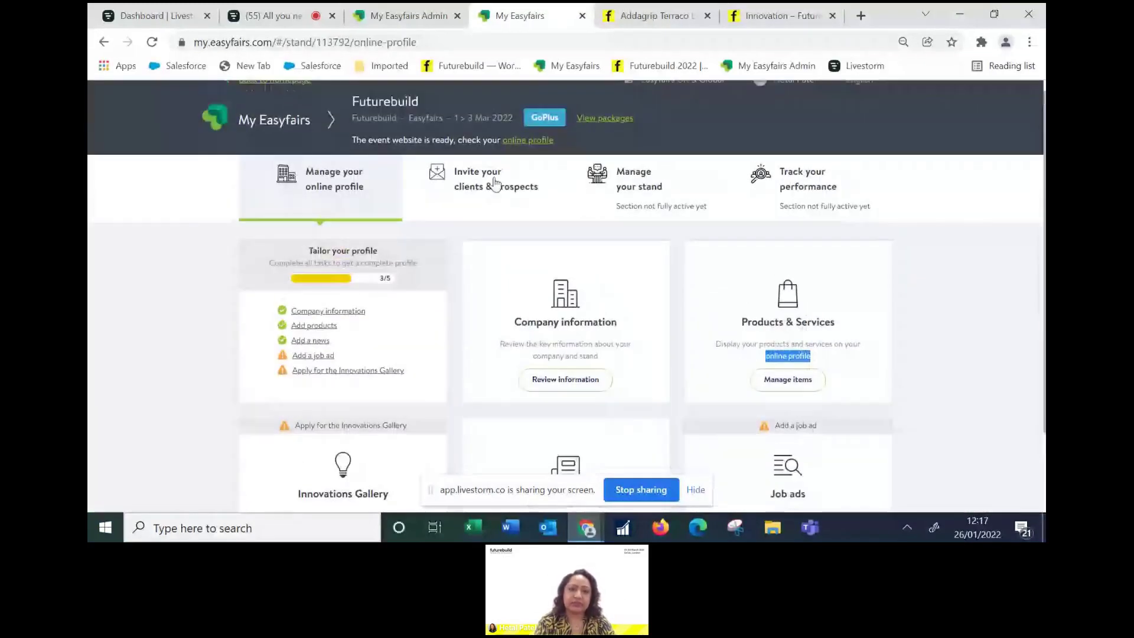
pyautogui.click(495, 185)
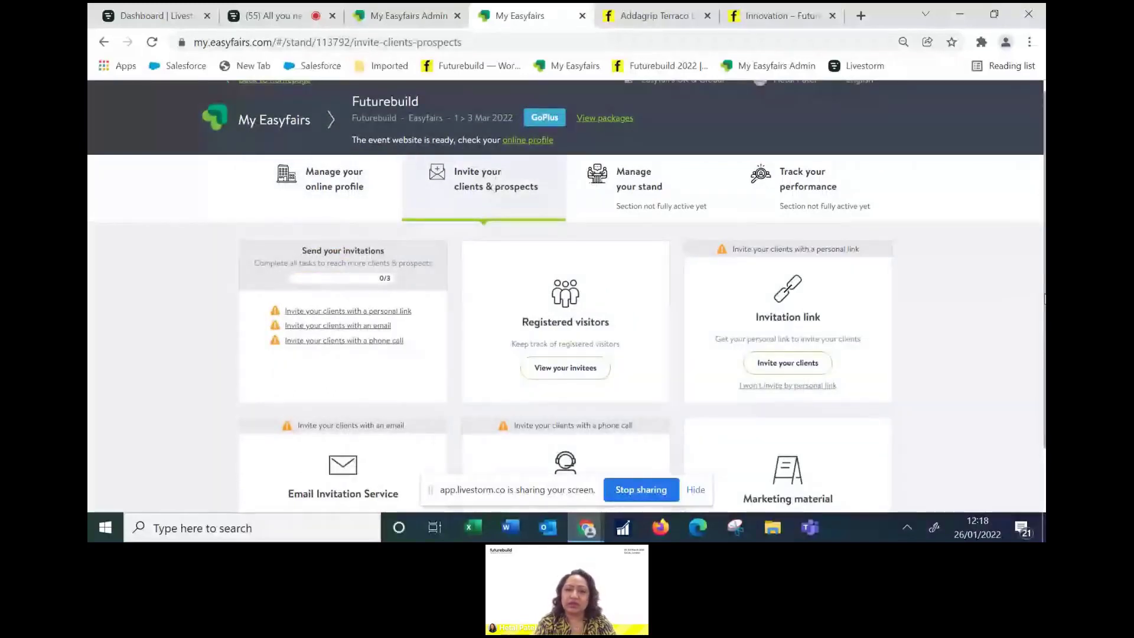
pyautogui.scroll(-1, 746, 210)
pyautogui.scroll(-1, 751, 279)
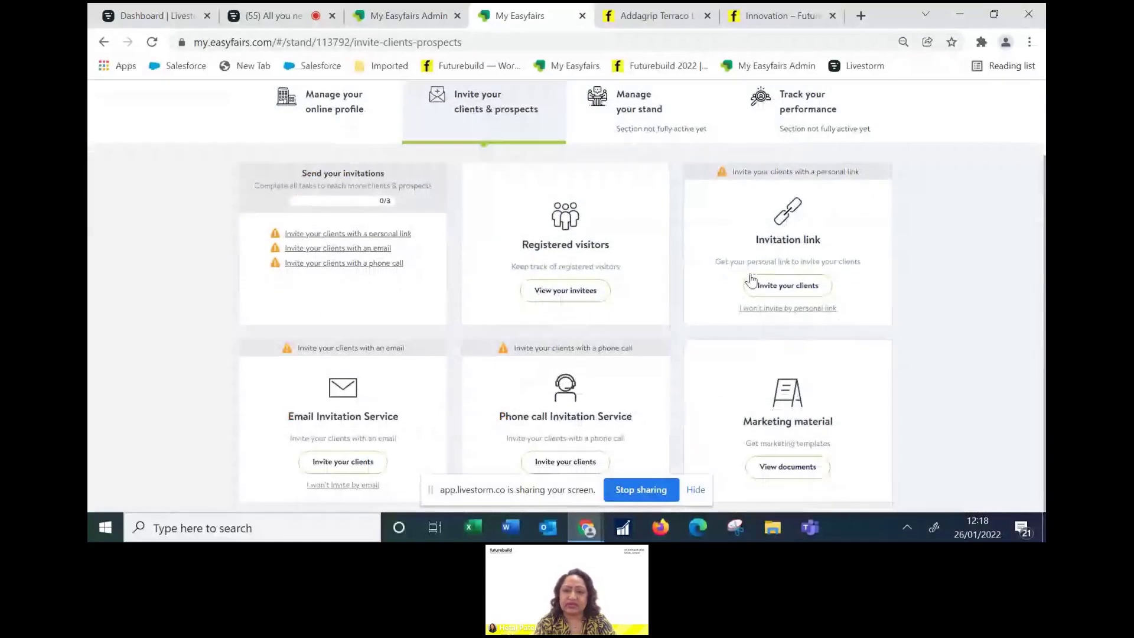
pyautogui.click(800, 288)
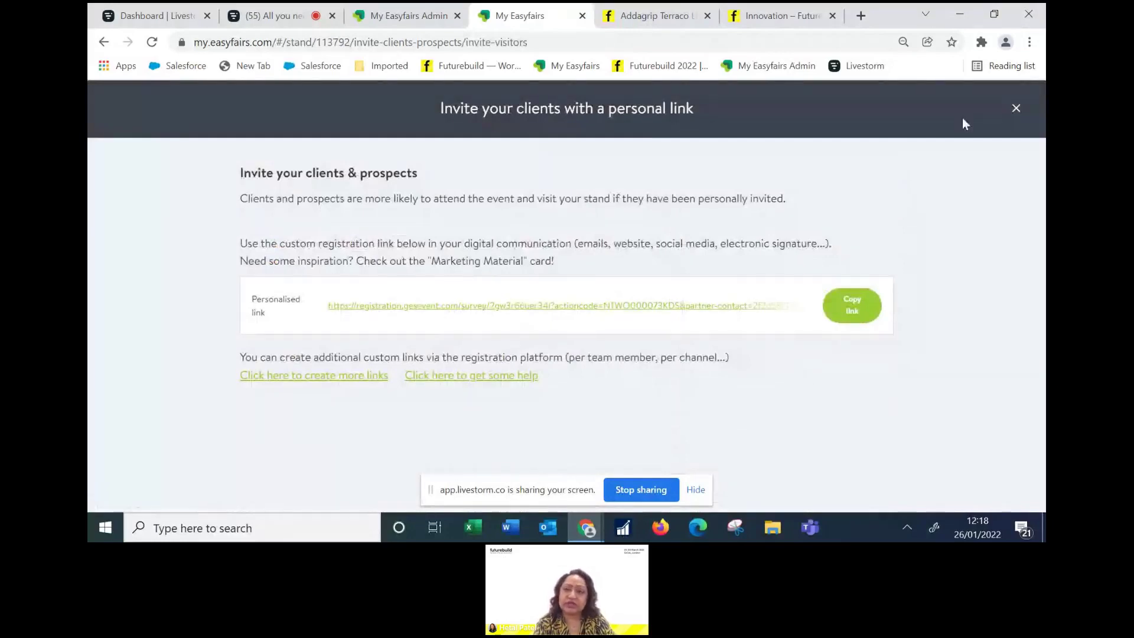
pyautogui.click(1016, 113)
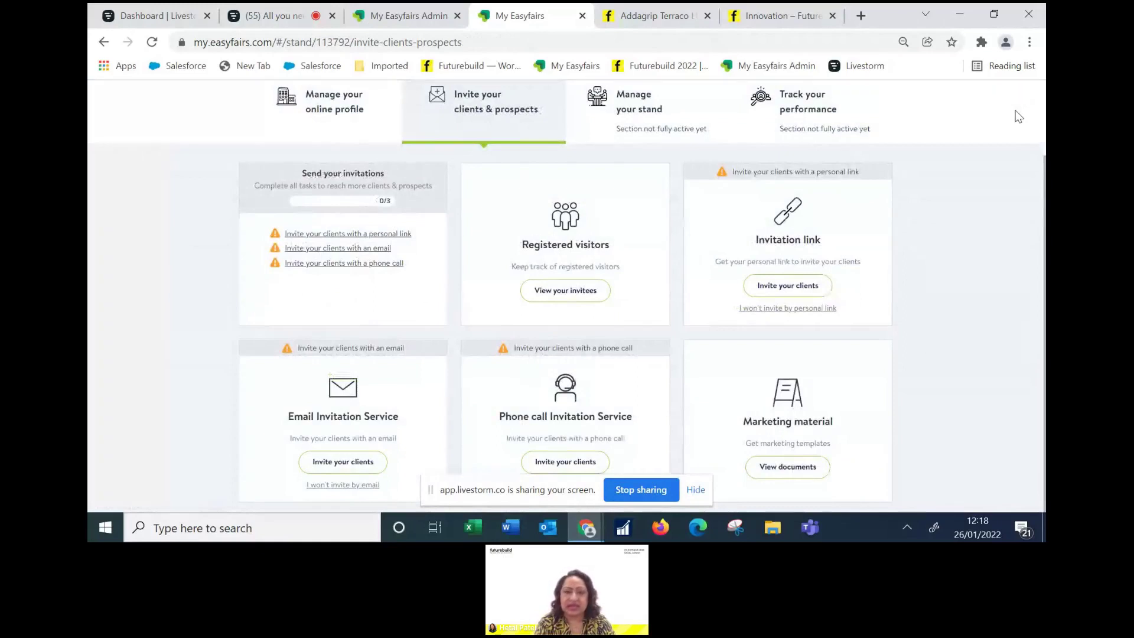
# - View the registered visitors and the marketing material documents for the stand, closing each one
pyautogui.click(553, 292)
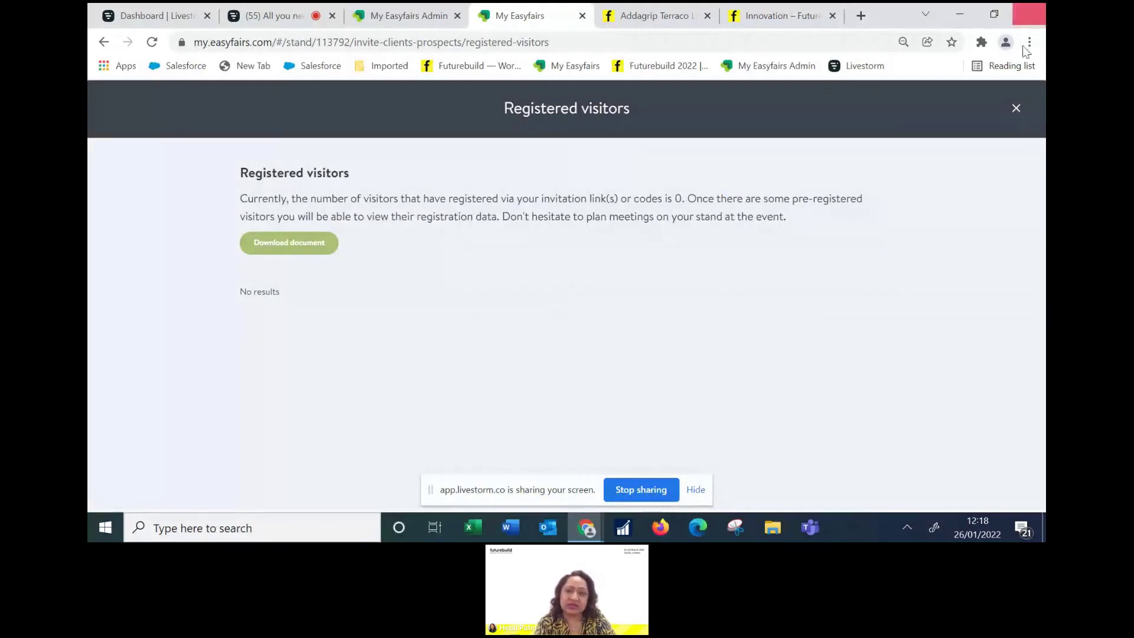
pyautogui.click(1016, 111)
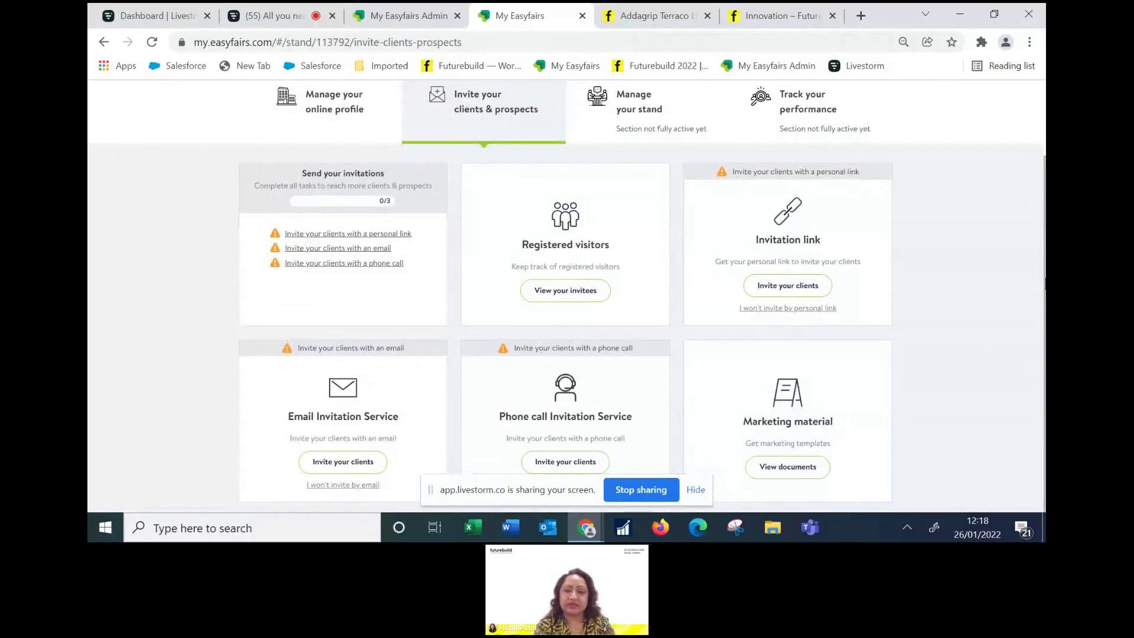
pyautogui.click(785, 466)
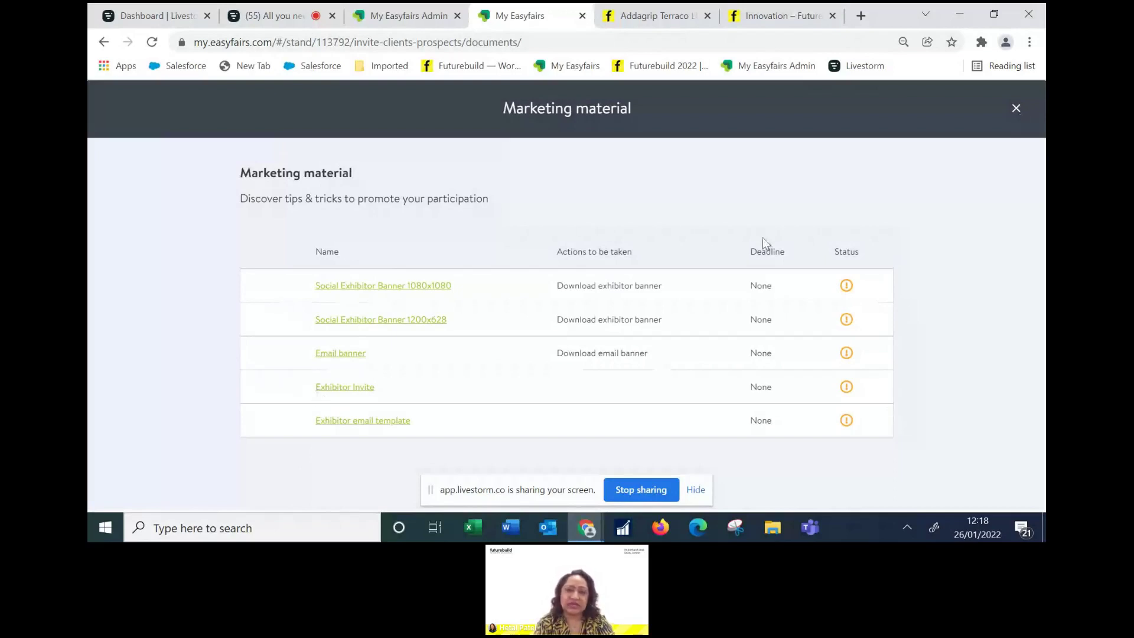
pyautogui.click(1013, 110)
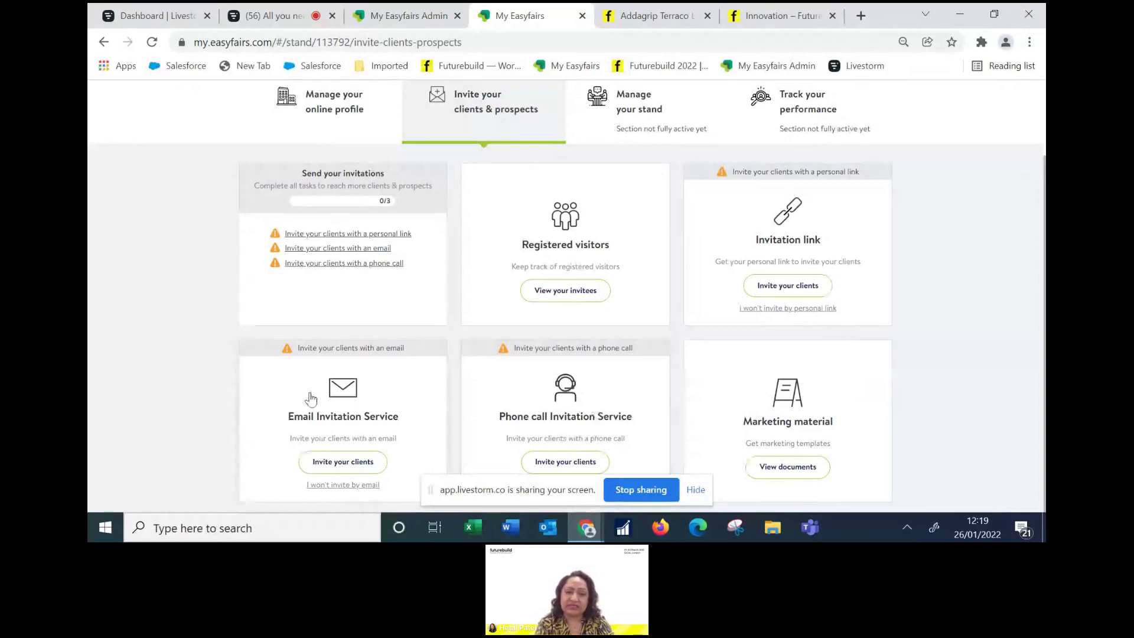
# - Inspect the Email Invitation Service form, including its logo and contact list uploads, and close it without submitting
pyautogui.click(351, 467)
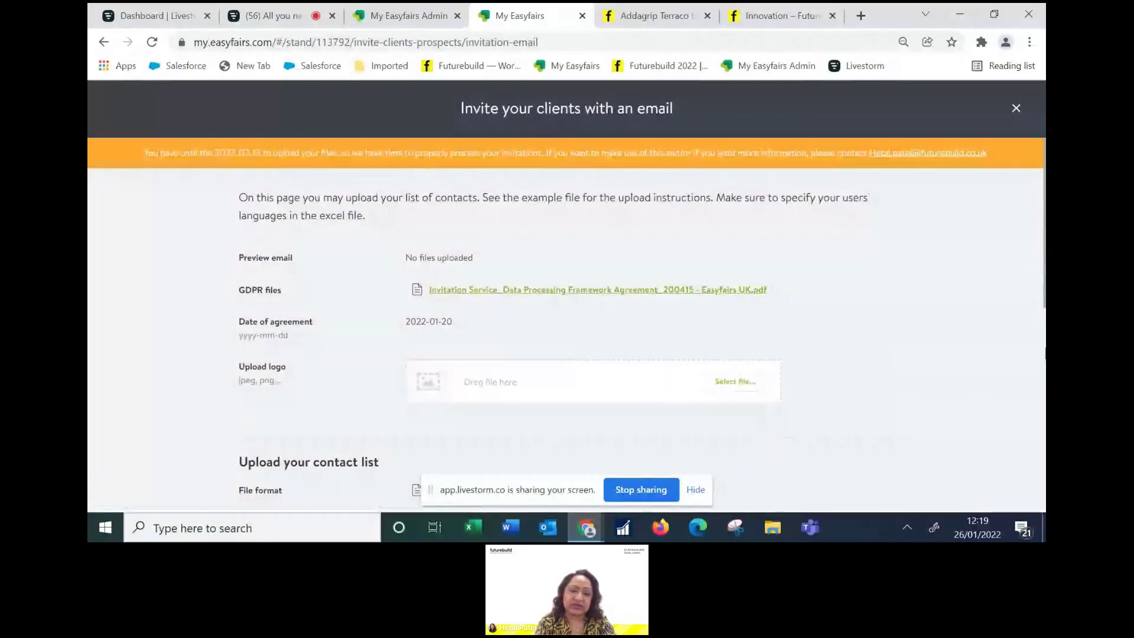
pyautogui.scroll(-3, 567, 324)
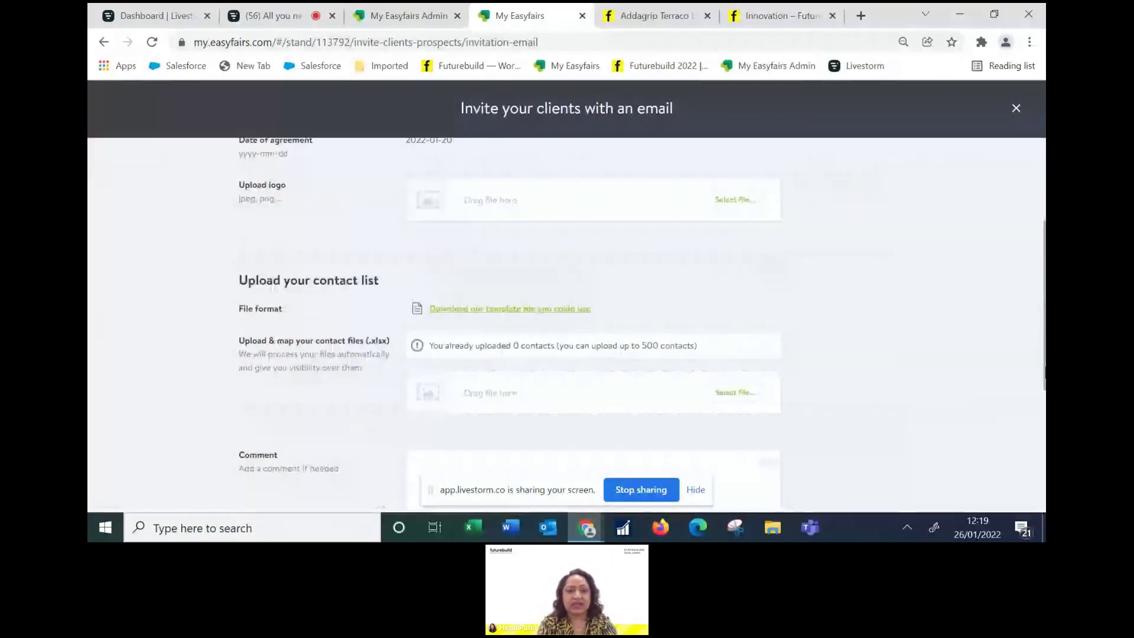
pyautogui.scroll(-1, 567, 324)
pyautogui.scroll(4, 567, 325)
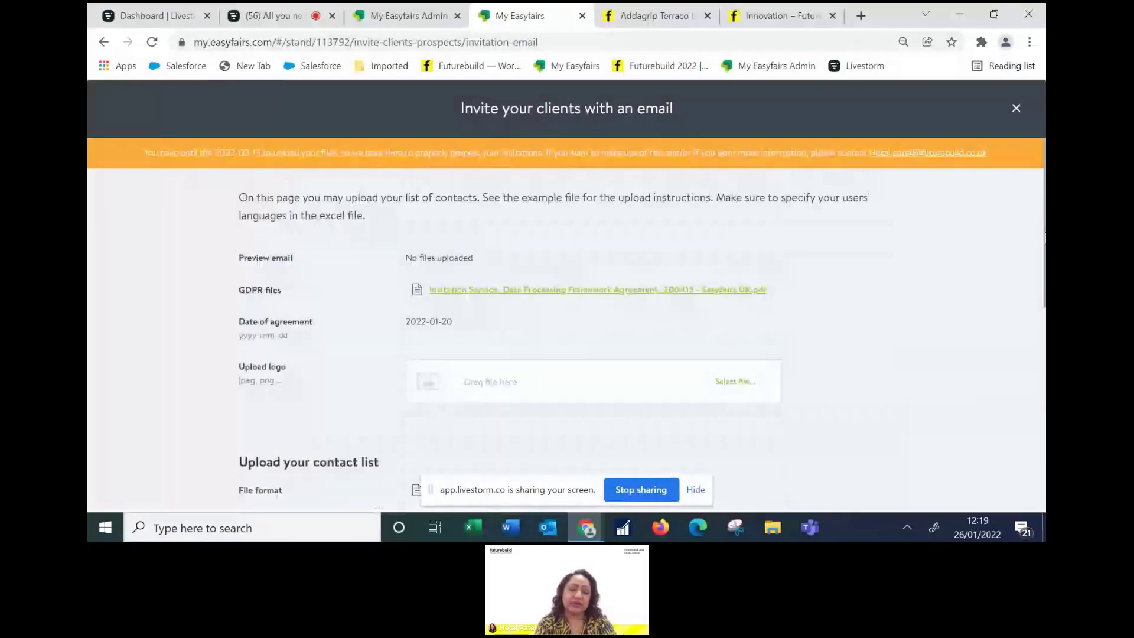
pyautogui.click(1016, 109)
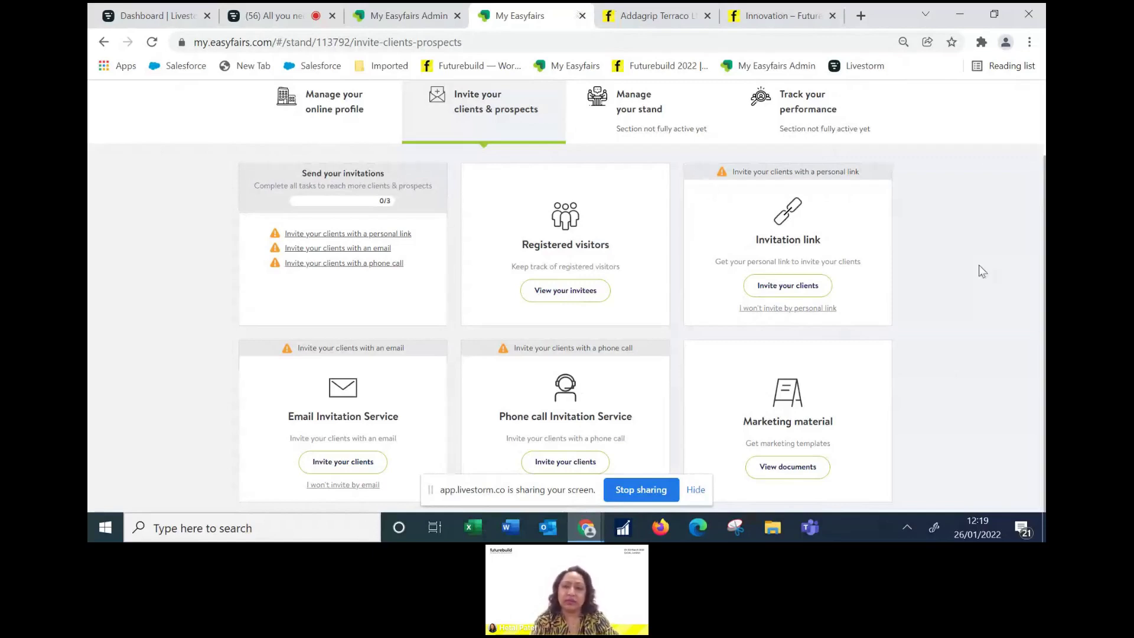
# - Review the options for managing the stand, inspect the SMS alerts form, and close it without saving
pyautogui.scroll(1, 1020, 300)
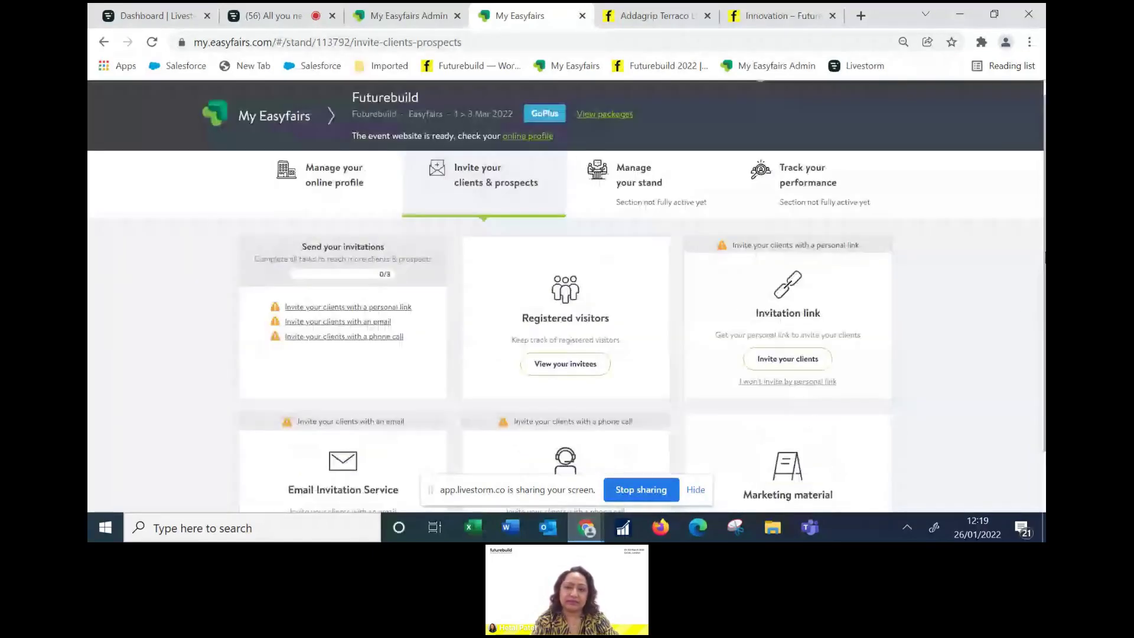
pyautogui.scroll(1, 637, 202)
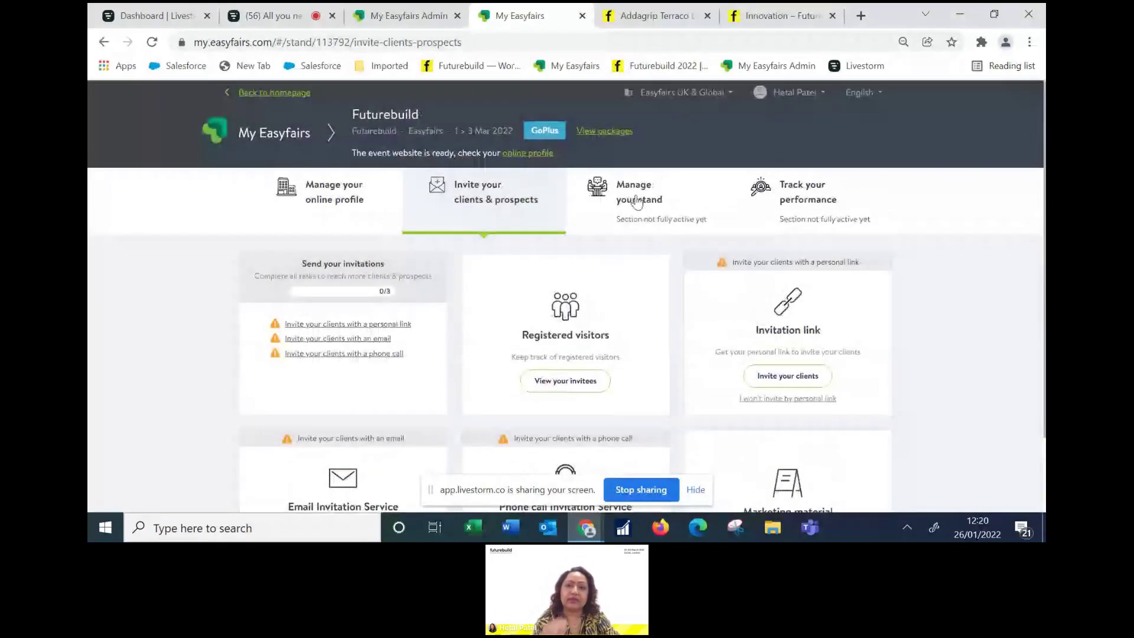
pyautogui.click(637, 202)
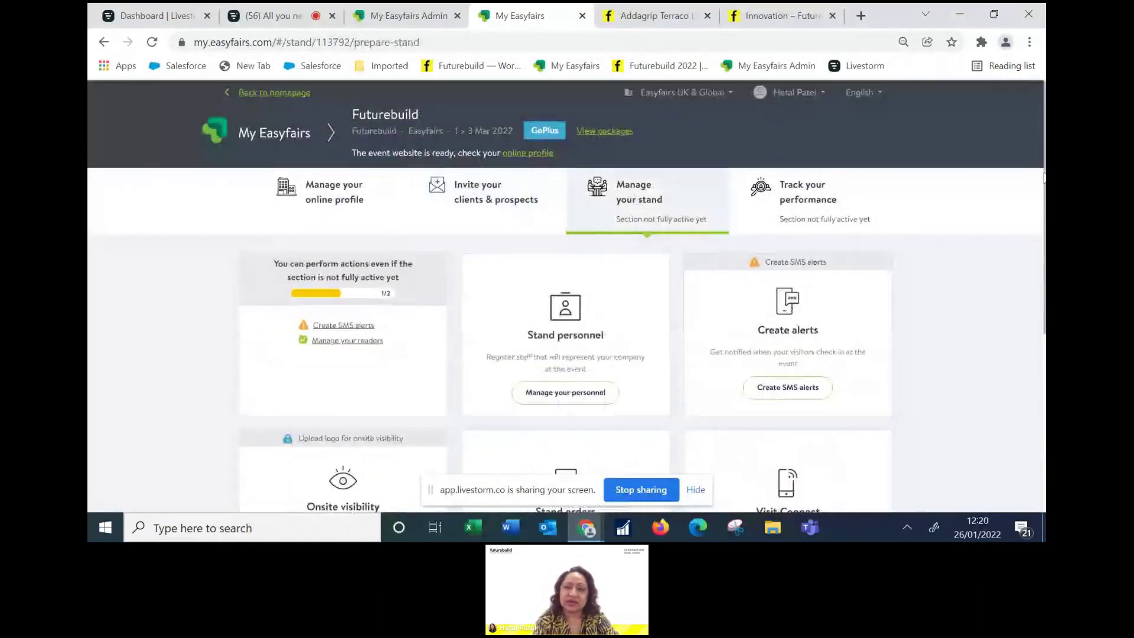
pyautogui.moveTo(1044, 177); pyautogui.dragTo(1043, 278)
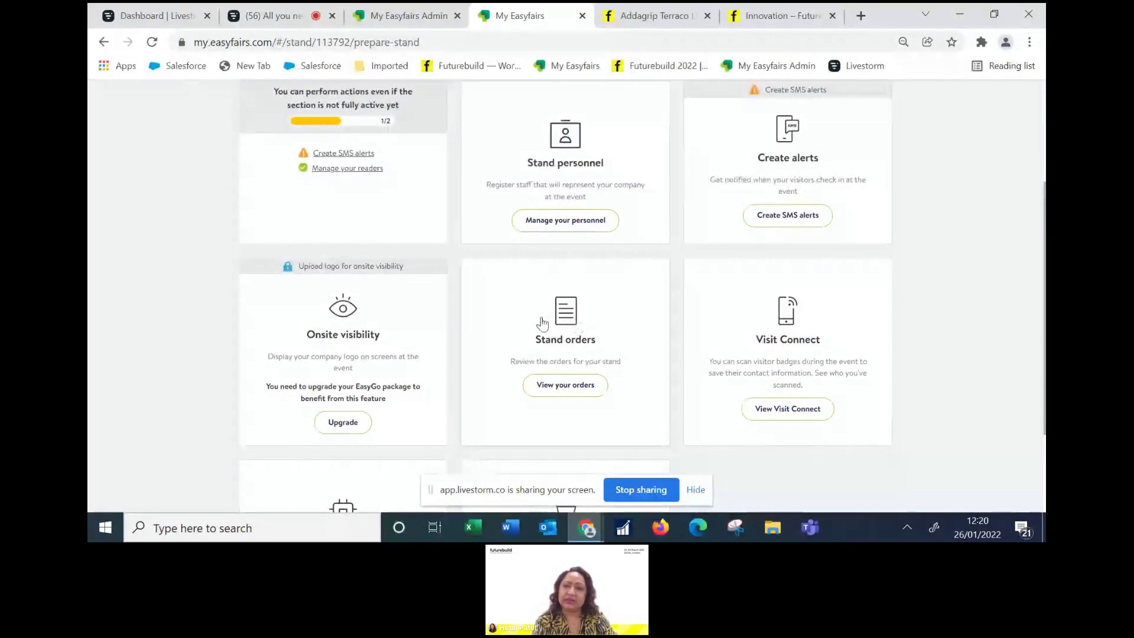
pyautogui.click(820, 170)
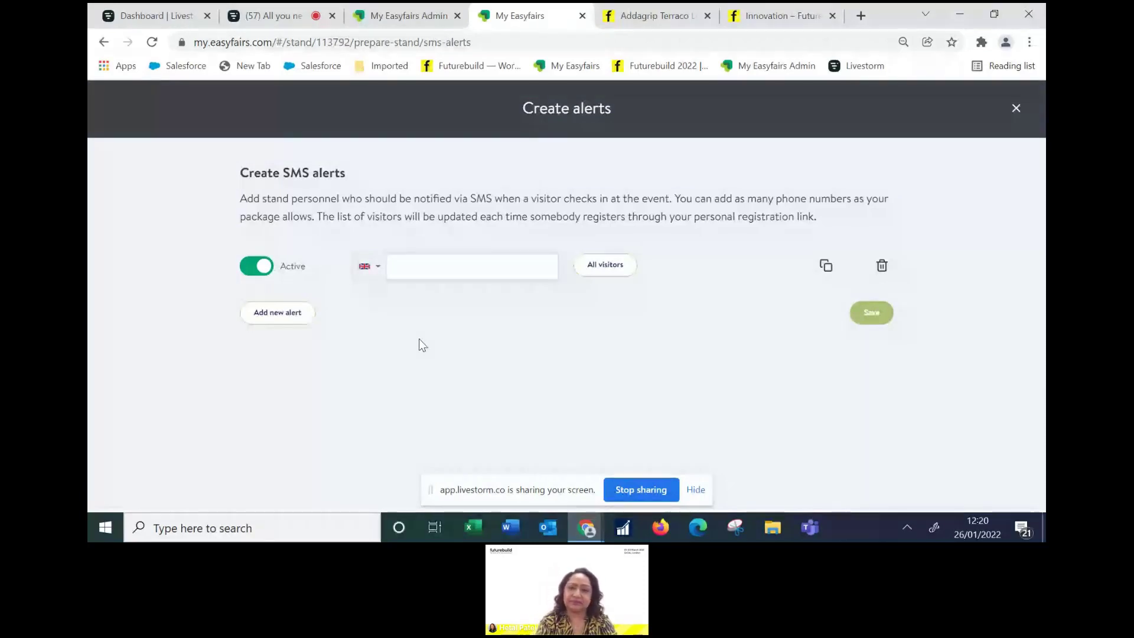
pyautogui.click(1017, 109)
# - Download the scan licences PDF from the stand's Visit Connect App page, view it, and close it
pyautogui.moveTo(1041, 307); pyautogui.dragTo(1044, 390)
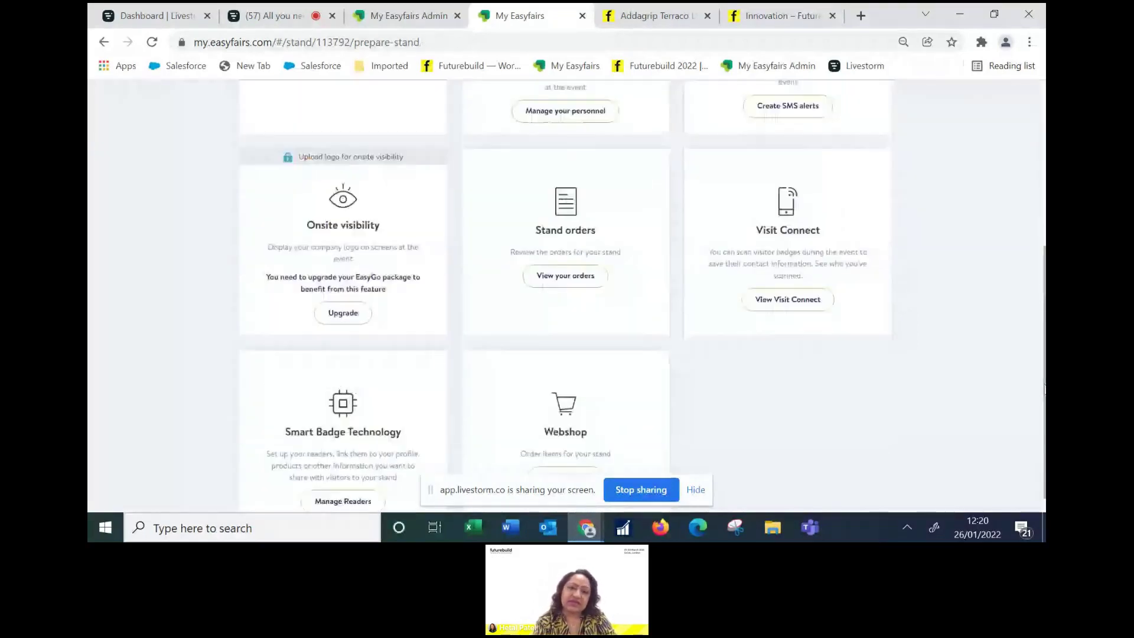
pyautogui.click(782, 307)
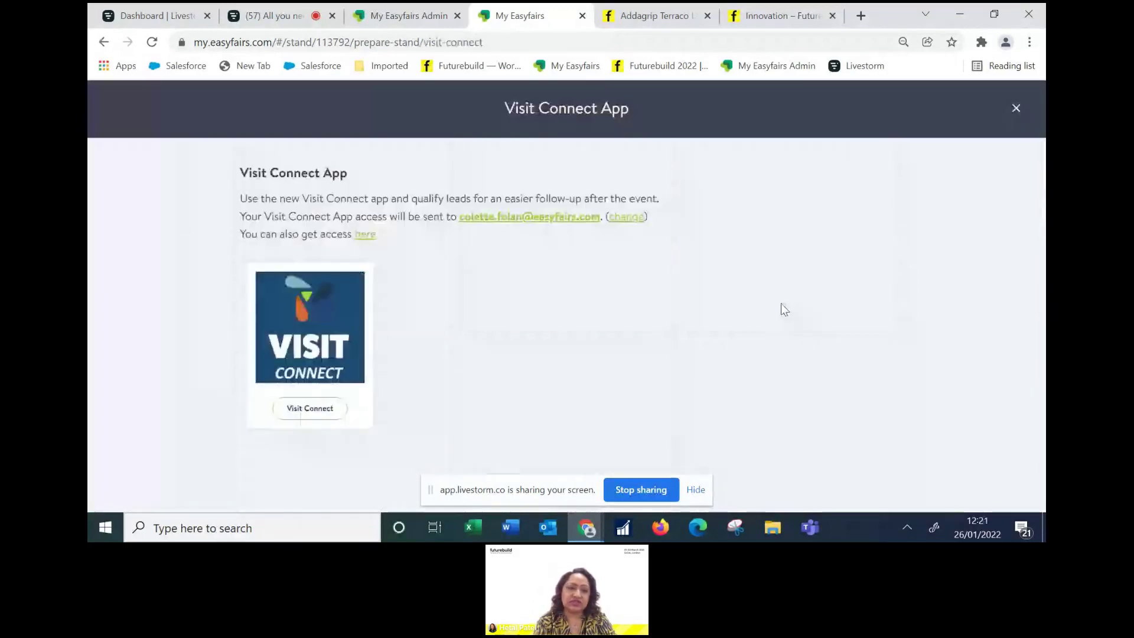
pyautogui.click(365, 235)
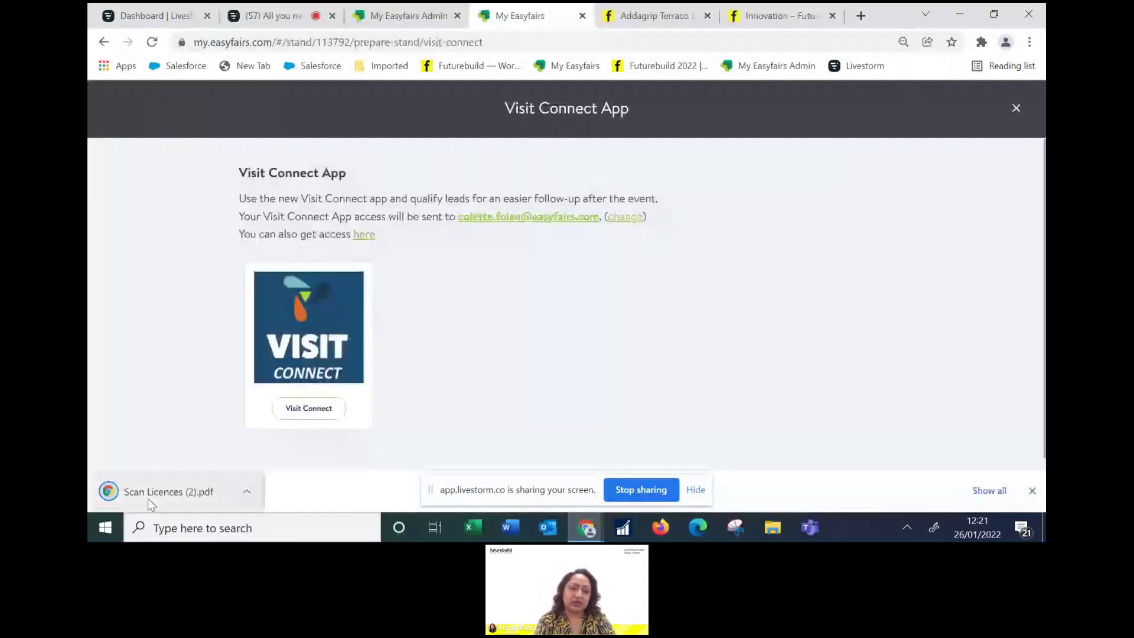
pyautogui.click(153, 496)
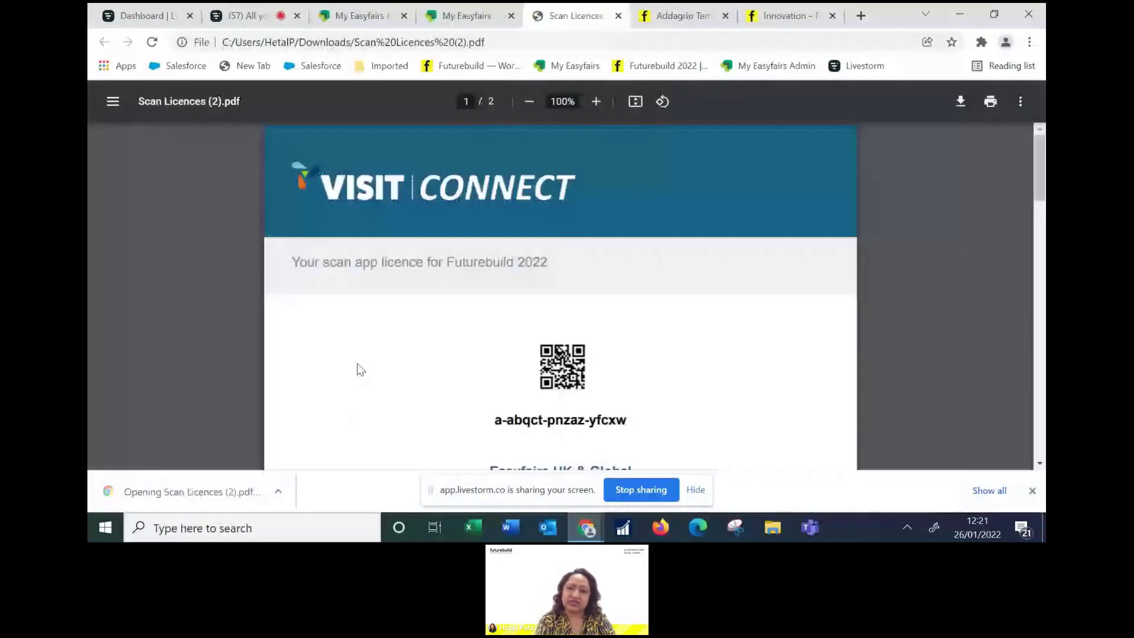
pyautogui.moveTo(1043, 180)
pyautogui.mouseDown()
pyautogui.moveTo(1042, 448)
pyautogui.moveTo(1043, 171)
pyautogui.mouseUp()
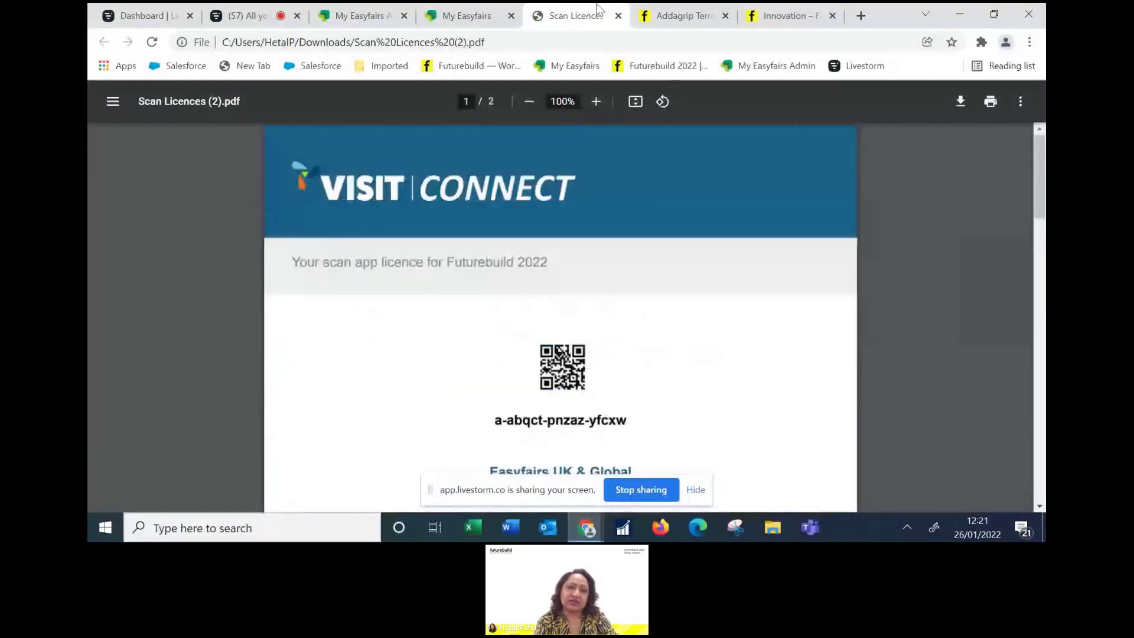
pyautogui.click(618, 16)
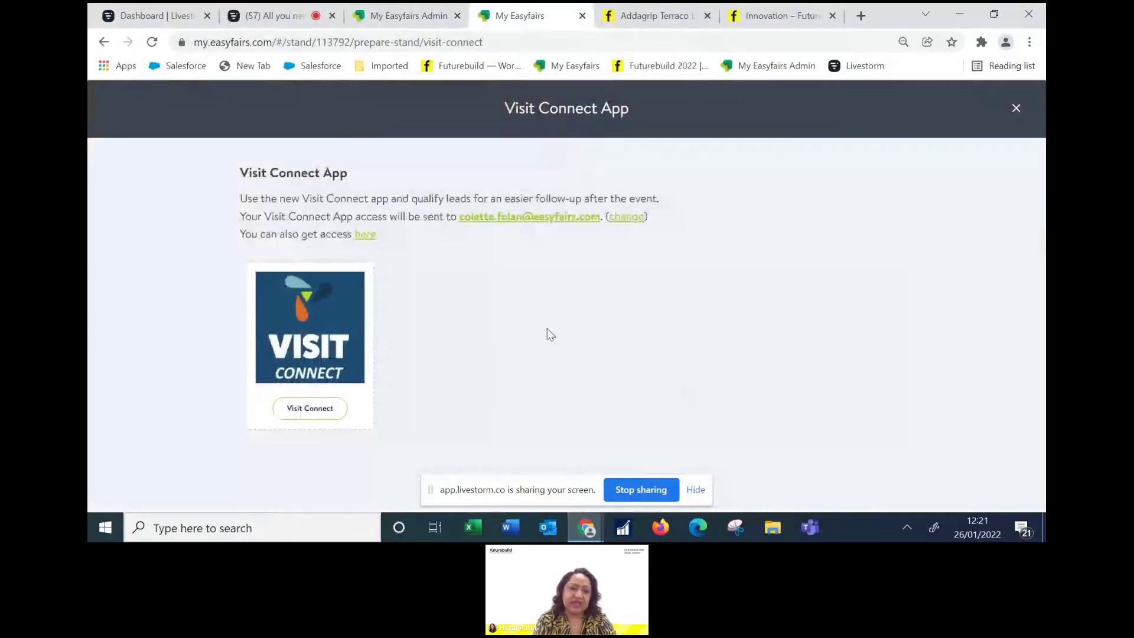
# - View the Visit Connect dashboard and its Profile questions page, close them, and return to the stand management section
pyautogui.click(306, 408)
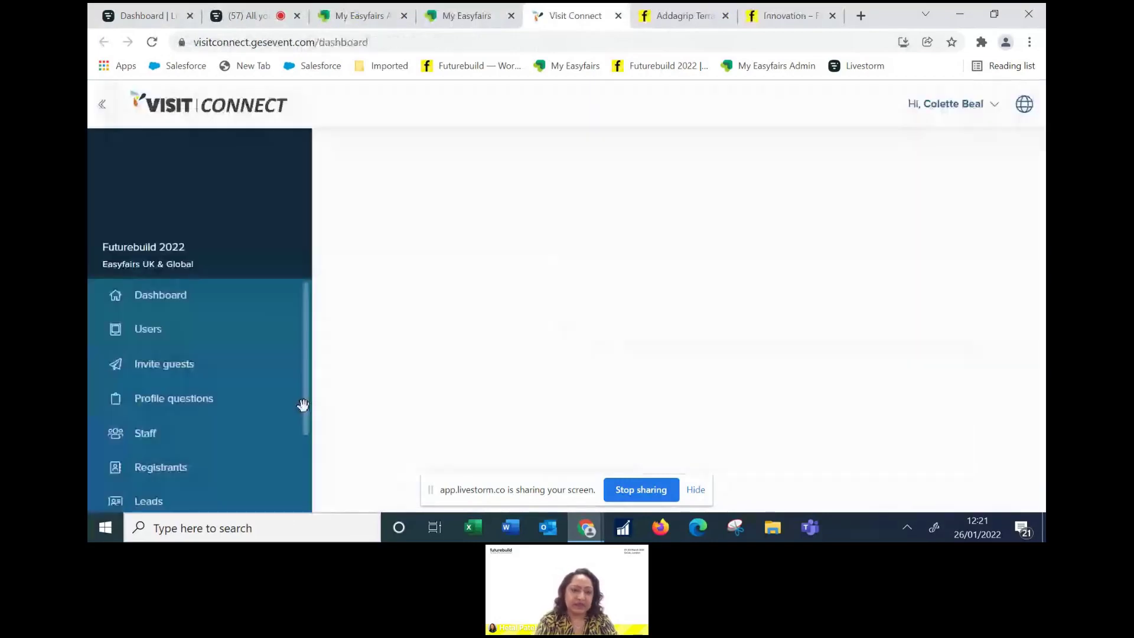
pyautogui.scroll(-1, 303, 367)
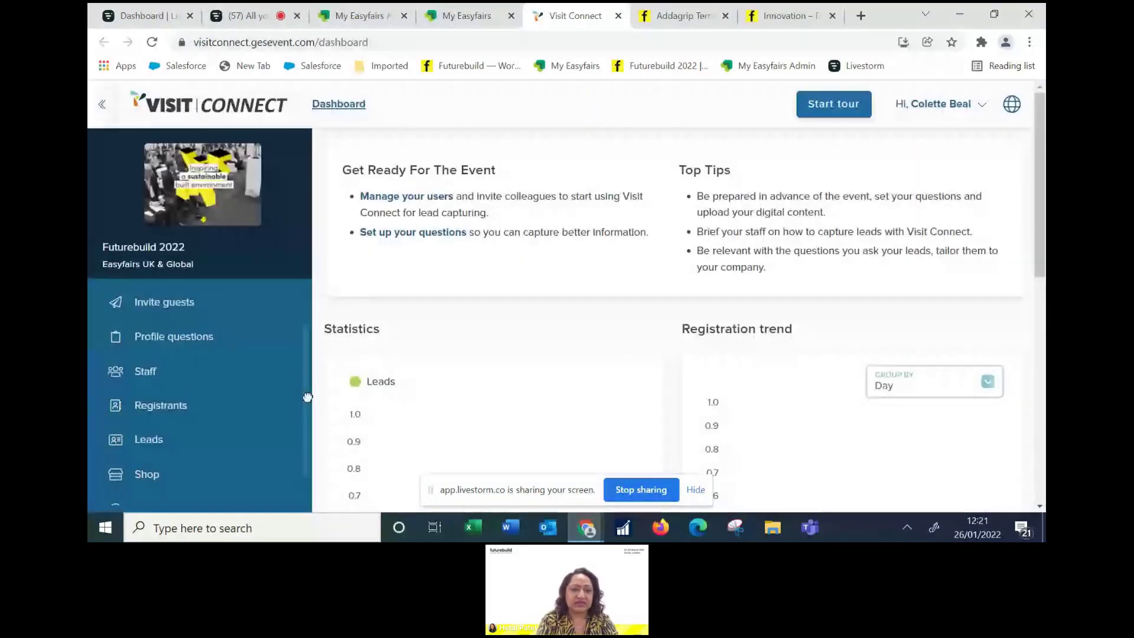
pyautogui.scroll(1, 165, 383)
pyautogui.click(165, 383)
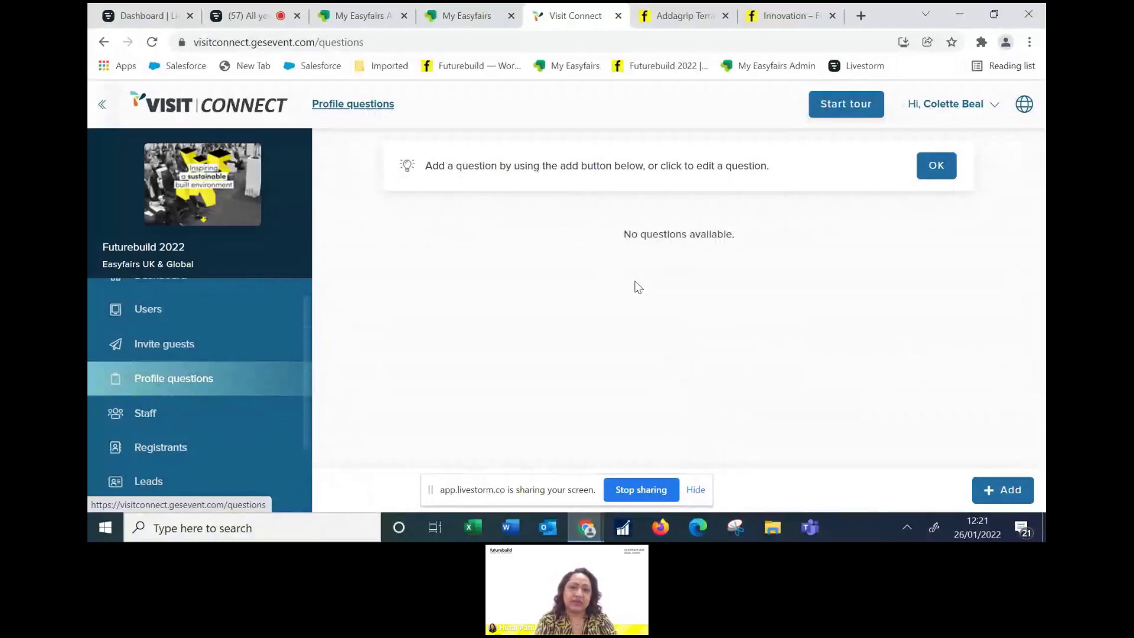
pyautogui.click(617, 18)
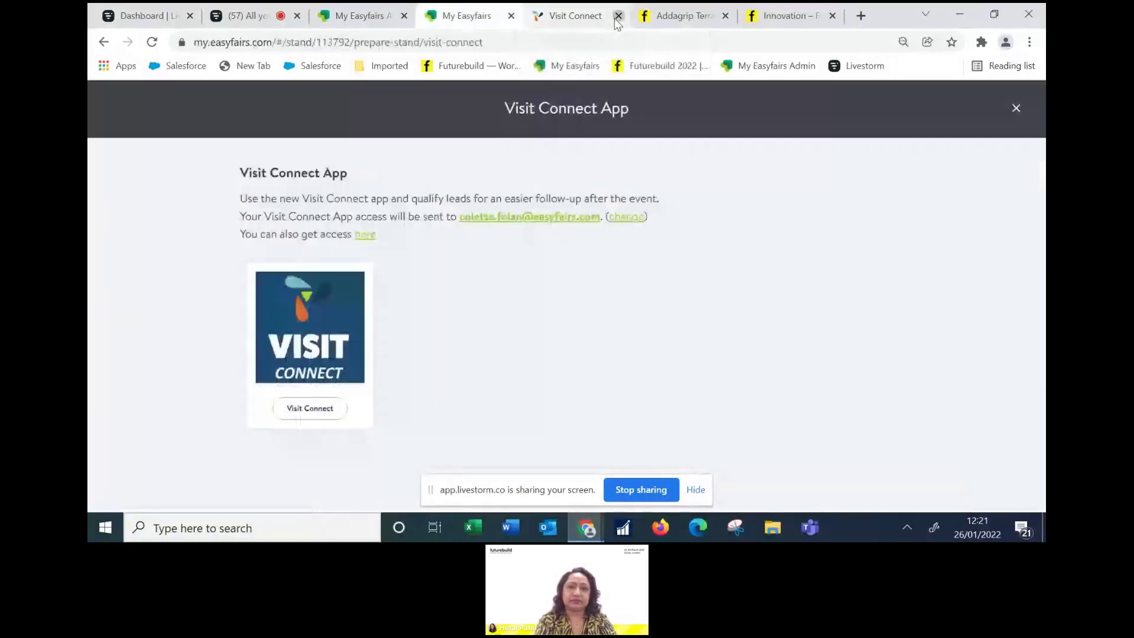
pyautogui.click(615, 19)
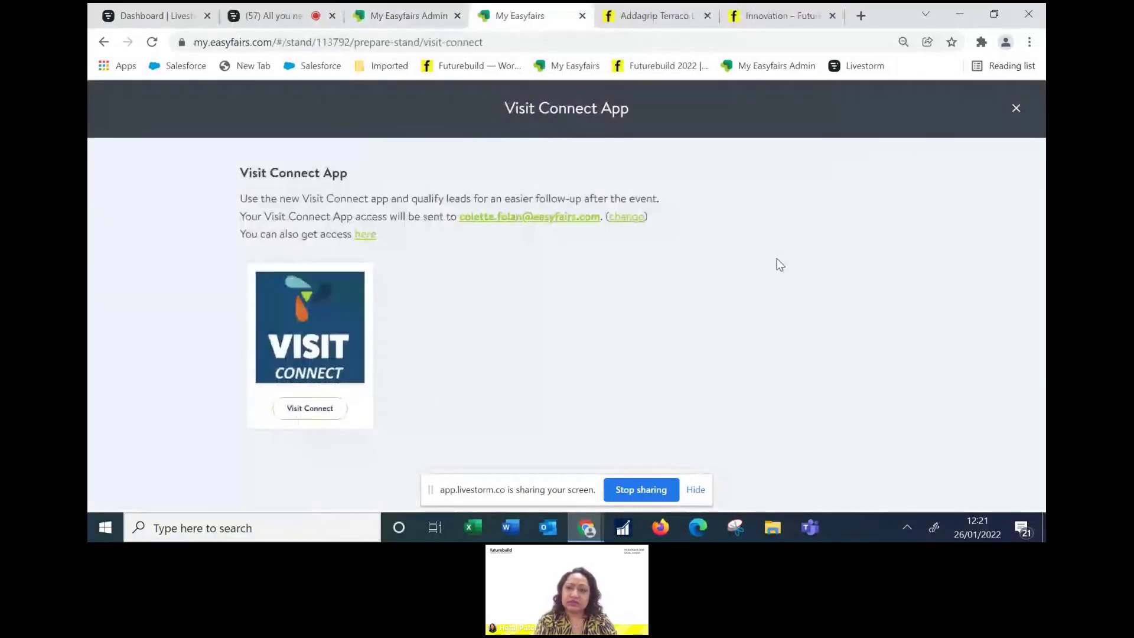
pyautogui.click(1017, 109)
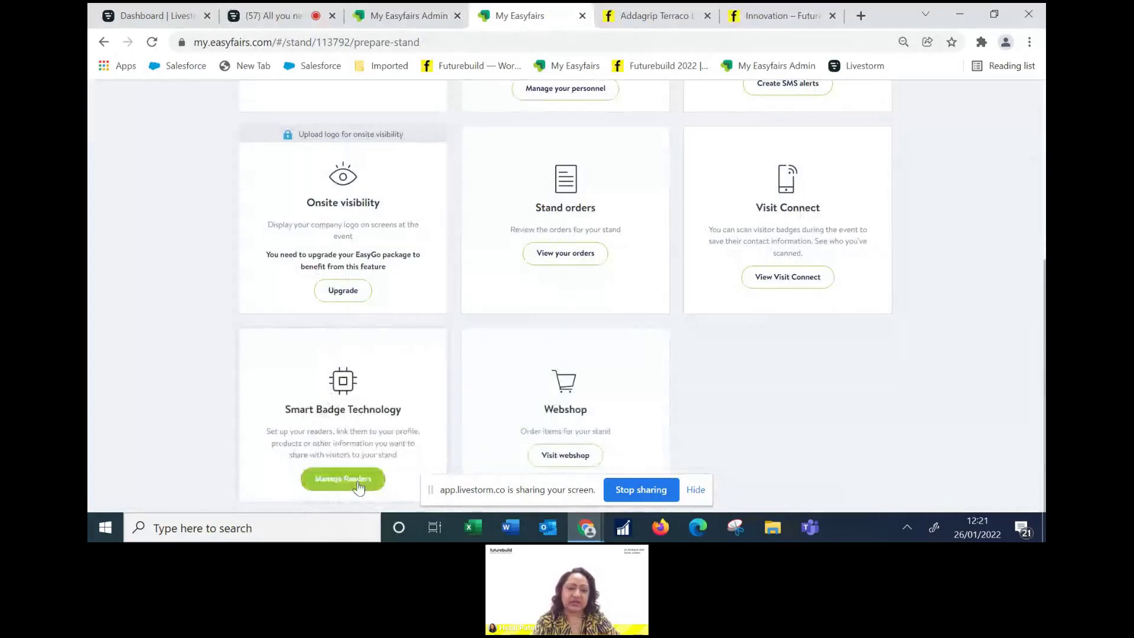
# - Modify the first Smart Badge reader for the stand and link it to the FutureX podcast news item
pyautogui.click(358, 483)
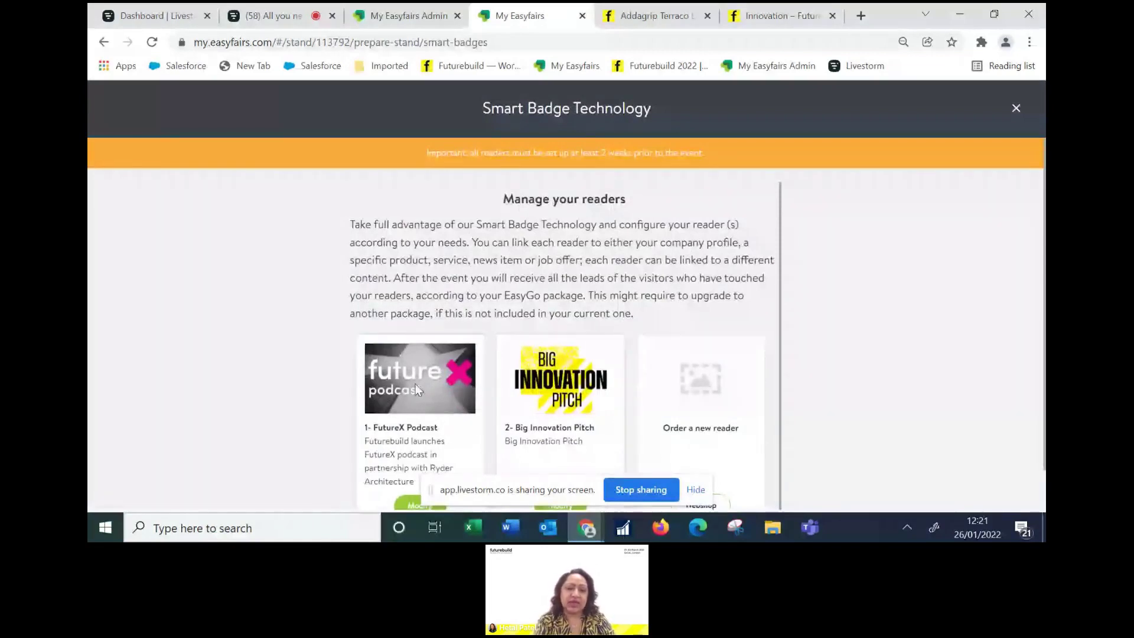
pyautogui.click(408, 507)
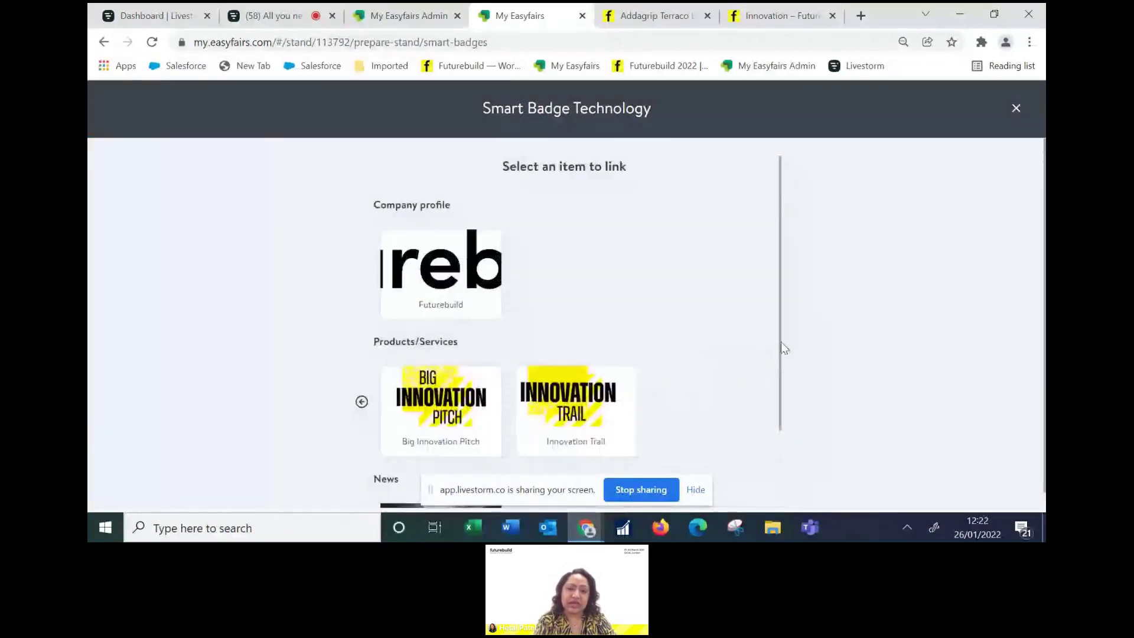
pyautogui.moveTo(779, 417); pyautogui.dragTo(772, 505)
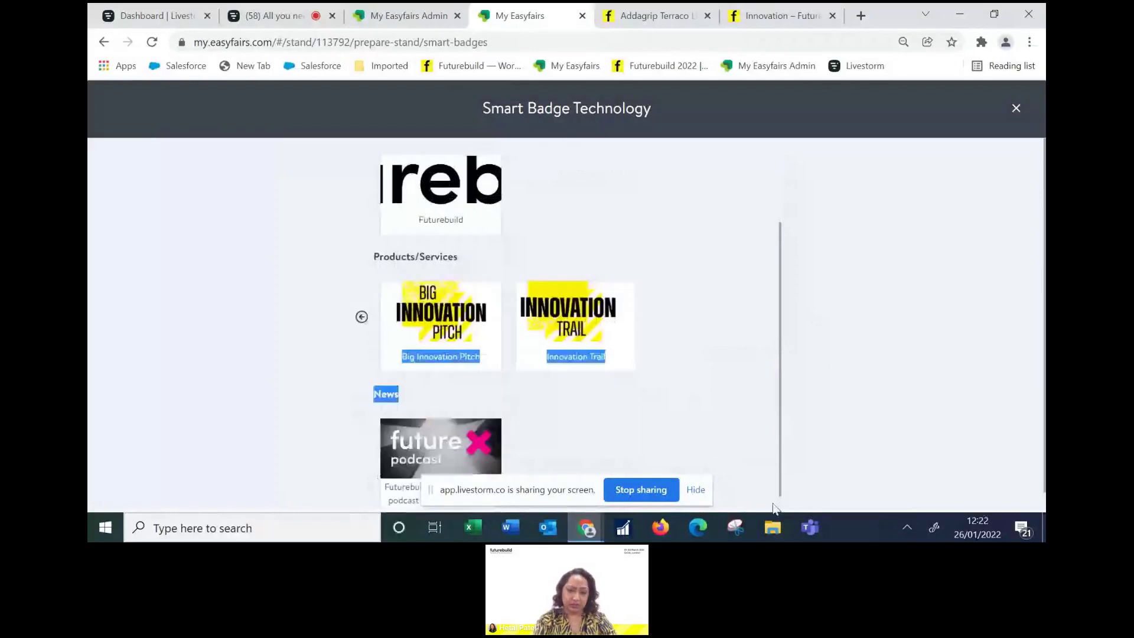
pyautogui.click(429, 450)
# - Name the reader FutureX, apply its setup, and close the Smart Badge Technology page
pyautogui.click(616, 229)
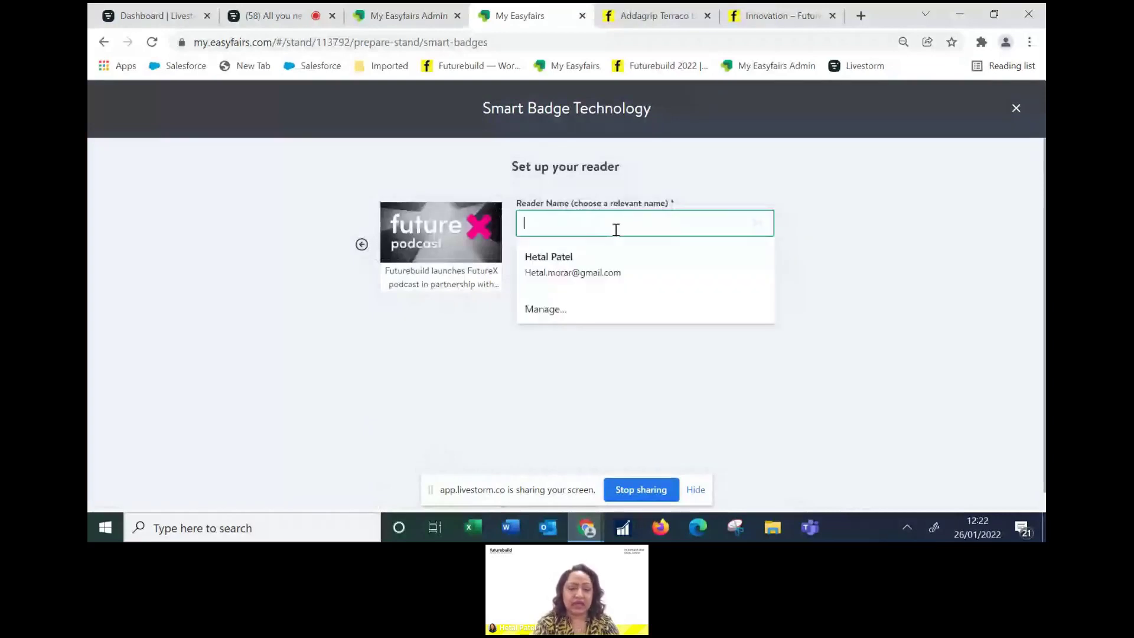
pyautogui.write('Future')
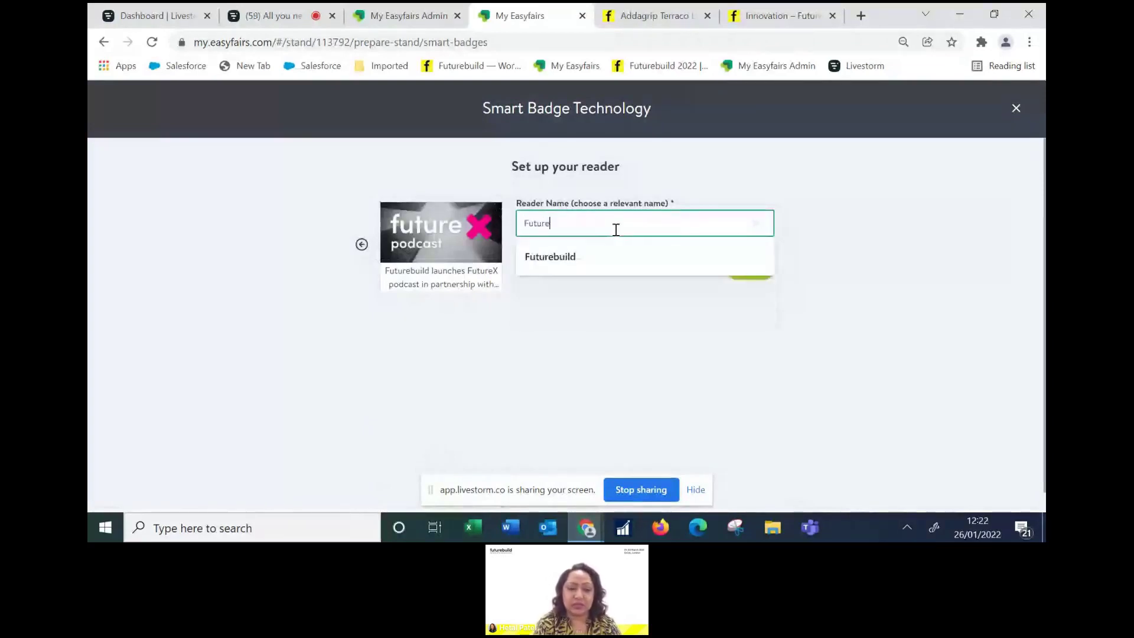
pyautogui.write('X')
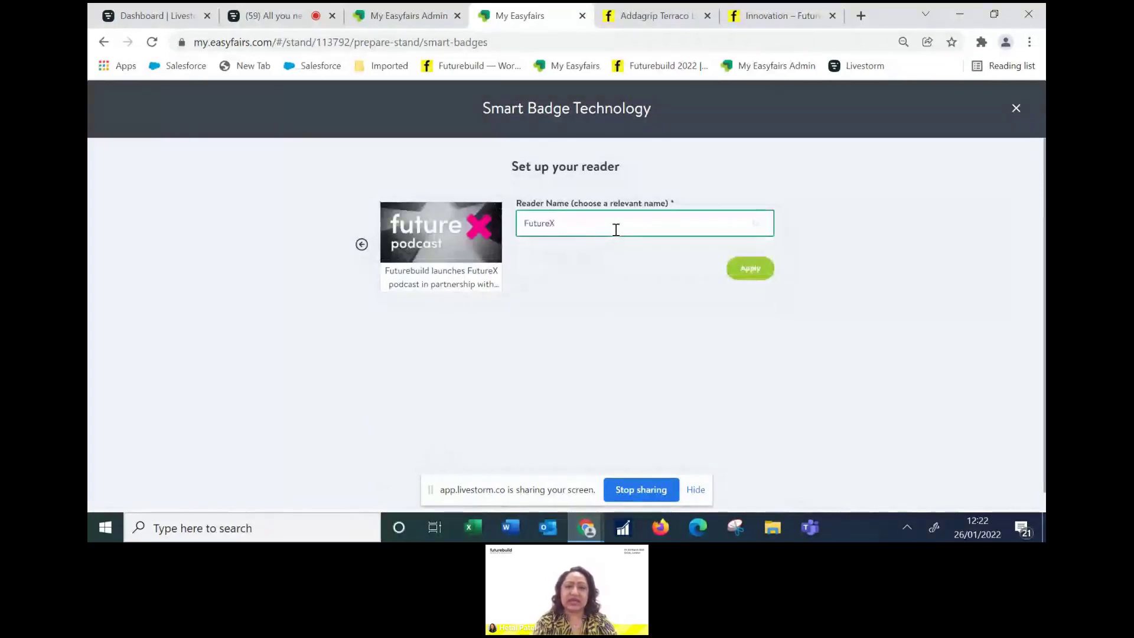
pyautogui.click(743, 278)
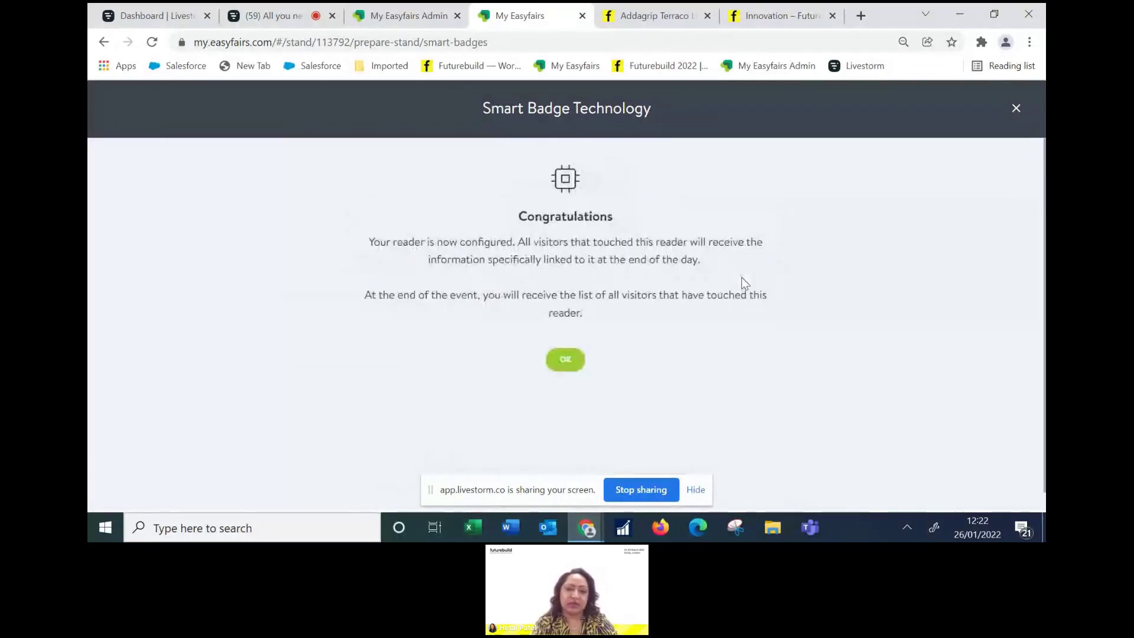
pyautogui.click(568, 360)
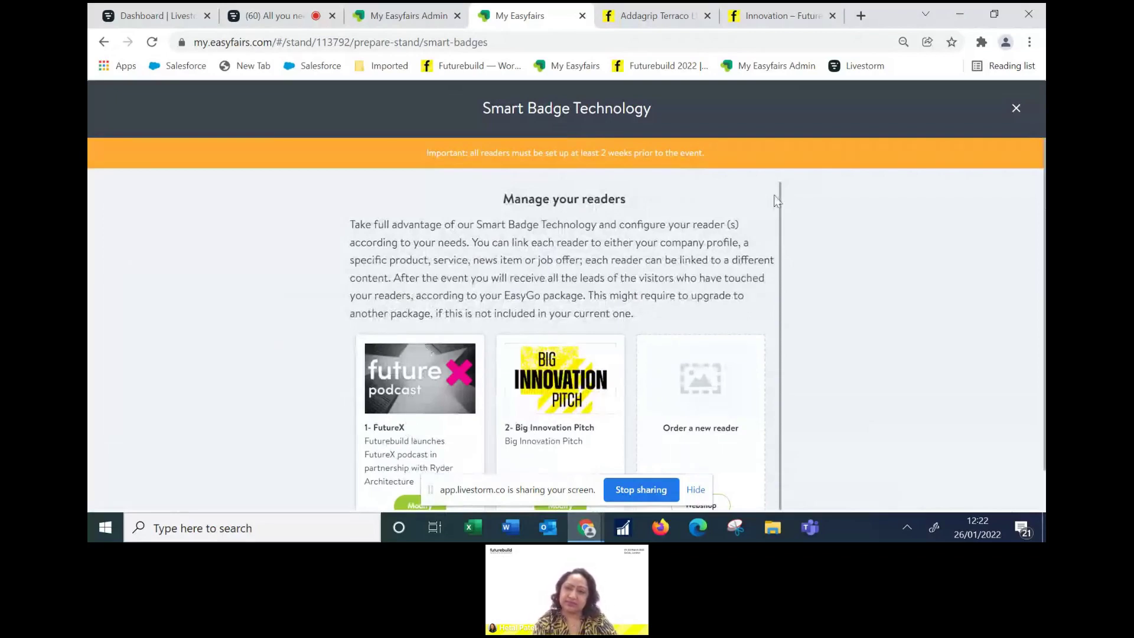
pyautogui.click(1016, 109)
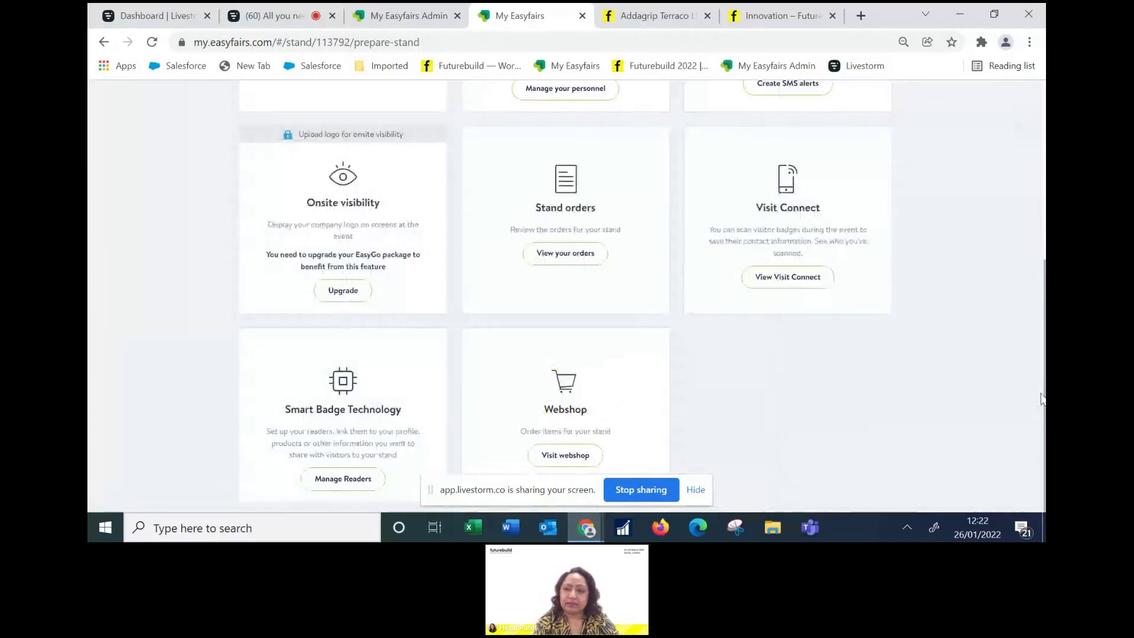
# - Review the Smart Badge and Visit Connect lead options for tracking performance, and return to the client and prospect invitations section
pyautogui.moveTo(1044, 400); pyautogui.dragTo(1044, 224)
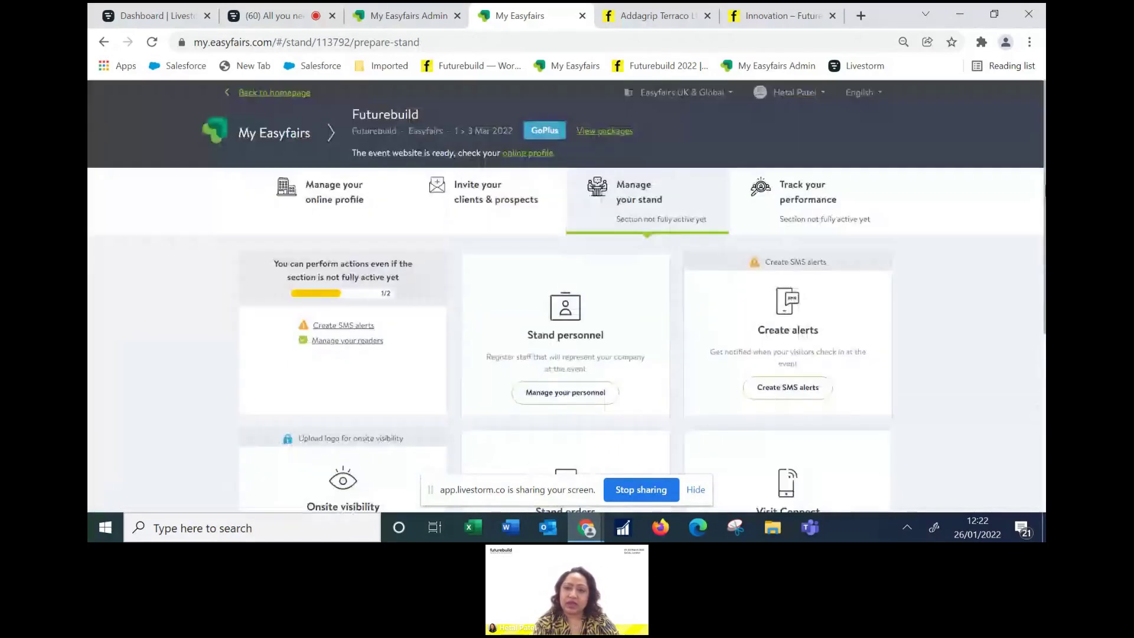
pyautogui.click(811, 201)
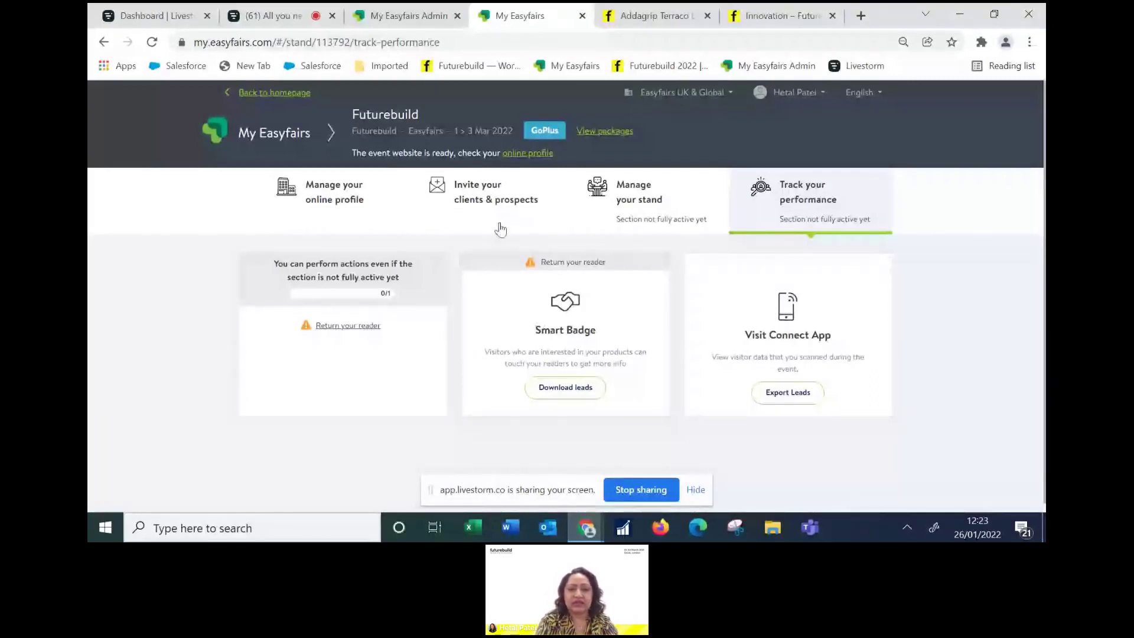
pyautogui.click(481, 189)
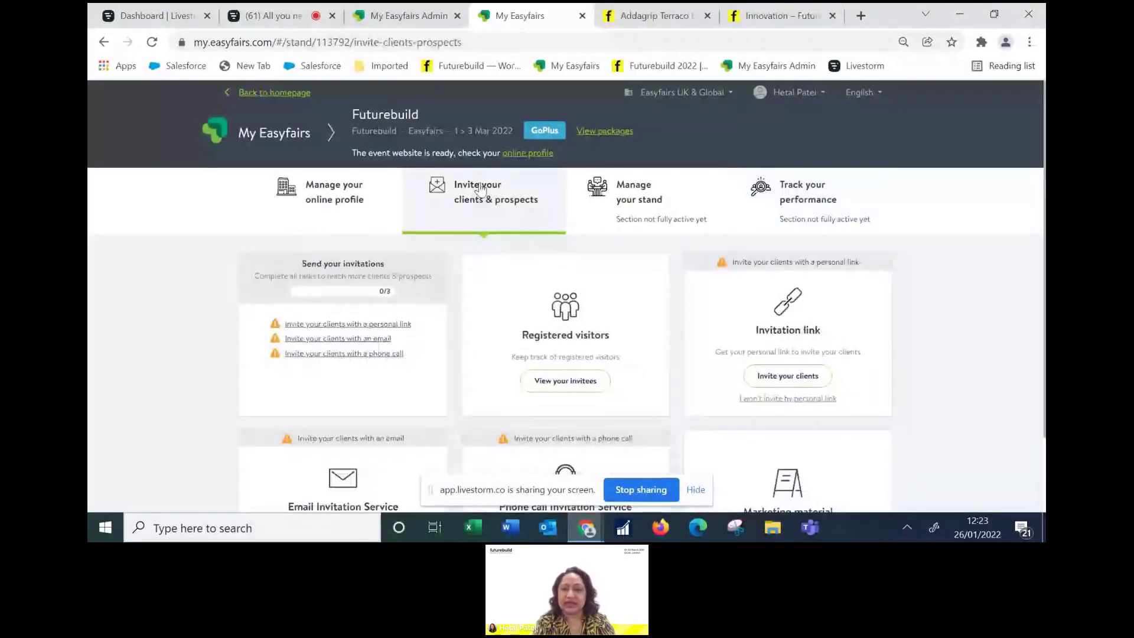